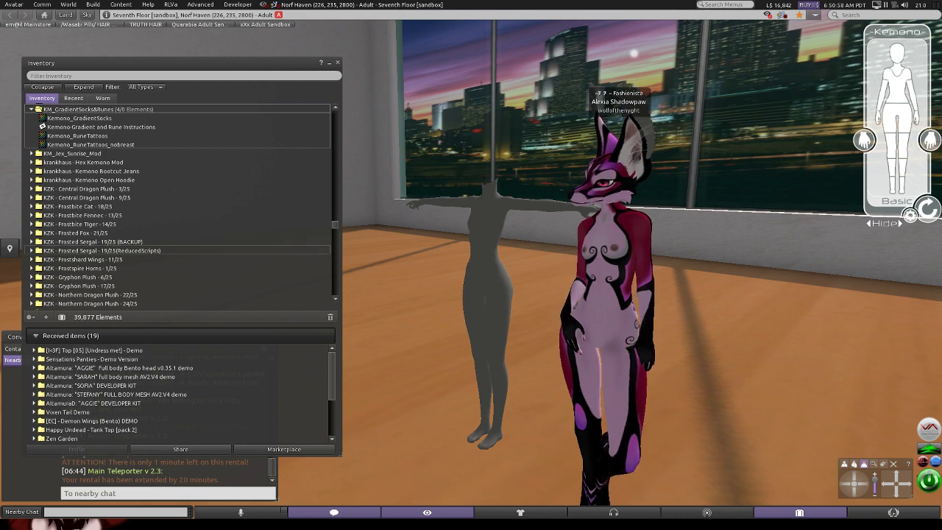
Open the Kemono-Gradient and Rune Instructions notecard and highlight the lines on applying textures to the Kemono body.
{"action": "double_click", "coordinate": [60, 126]}
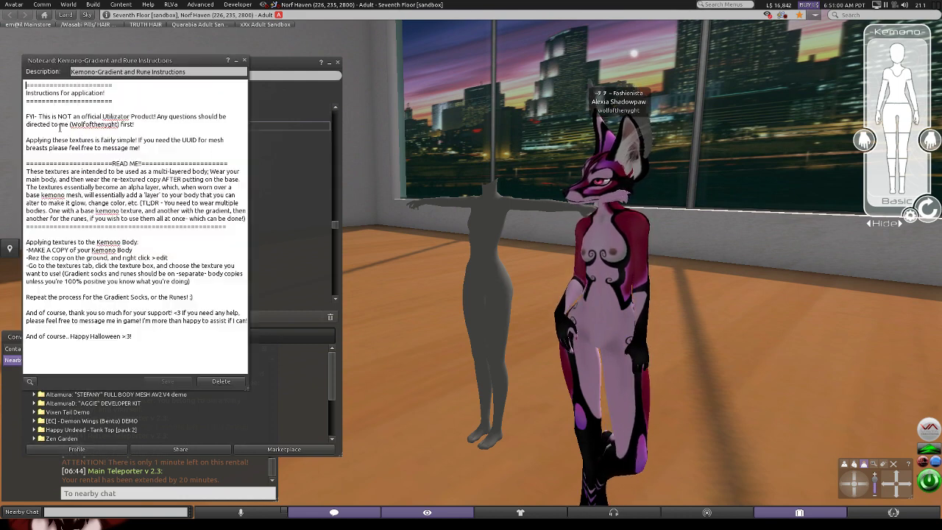
{"action": "left_click_drag", "start_coordinate": [117, 61], "coordinate": [118, 54]}
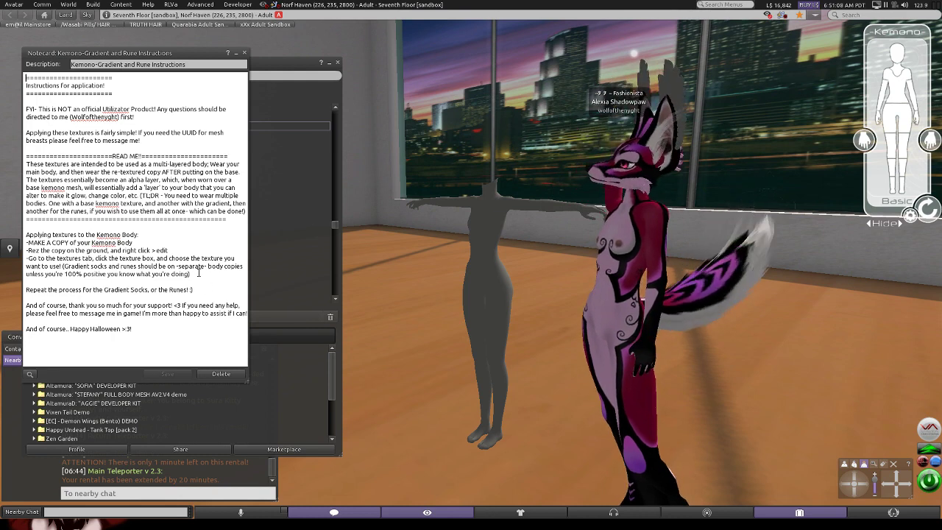
{"action": "left_click_drag", "start_coordinate": [191, 274], "coordinate": [26, 242]}
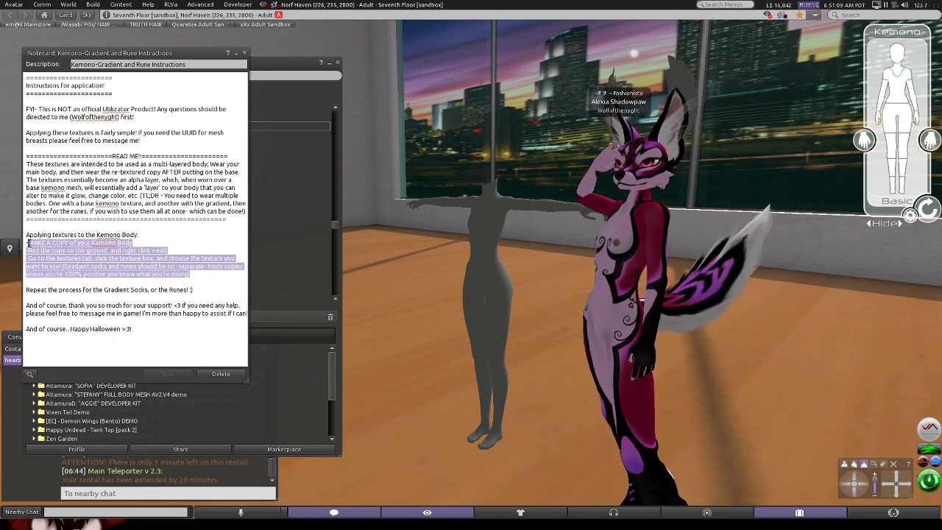
{"action": "left_click", "coordinate": [154, 232]}
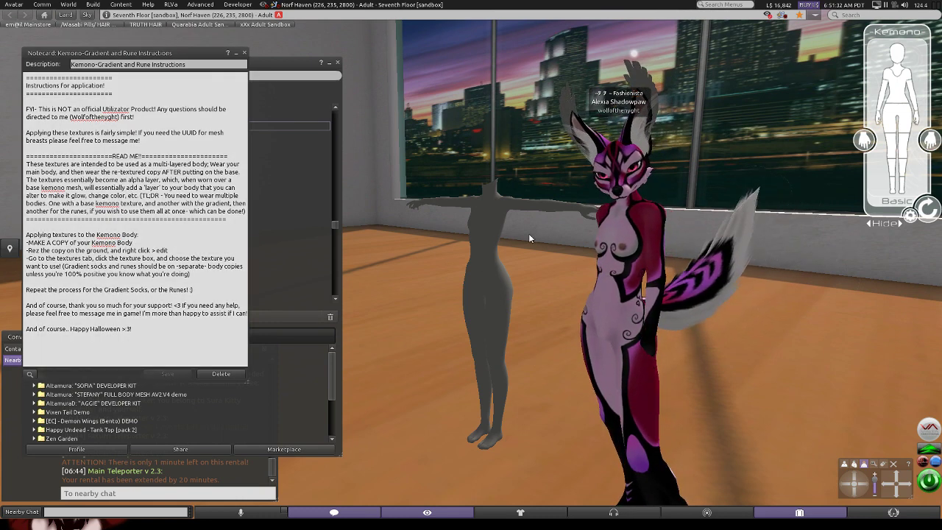
Open the blank Kemono body copy for editing beside the notecard and mute the owner of the incoming texture offer.
{"action": "right_click", "coordinate": [486, 235]}
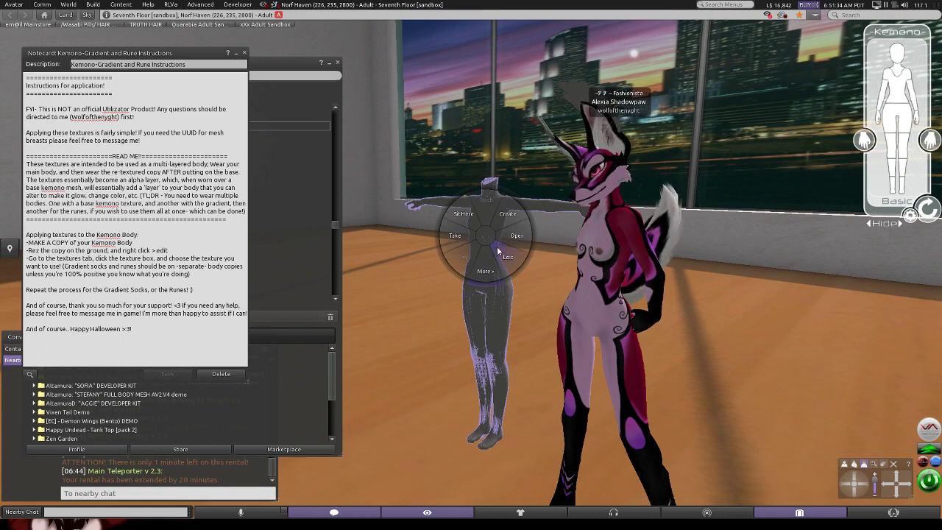
{"action": "left_click", "coordinate": [500, 254]}
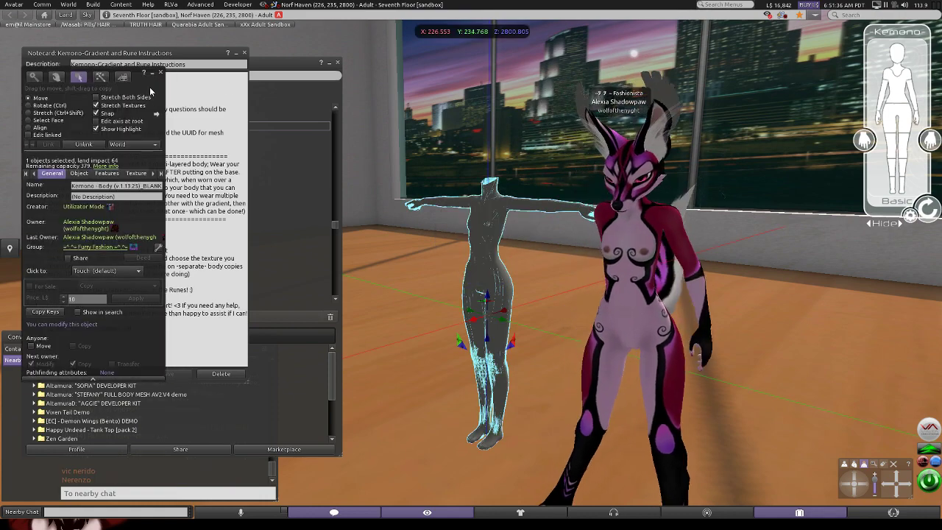
{"action": "left_click_drag", "start_coordinate": [150, 91], "coordinate": [390, 81]}
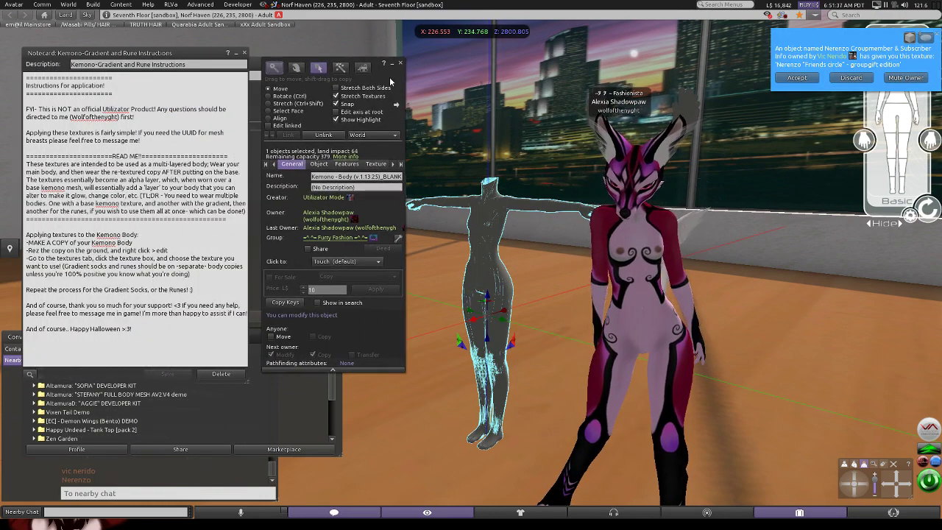
{"action": "left_click", "coordinate": [903, 77]}
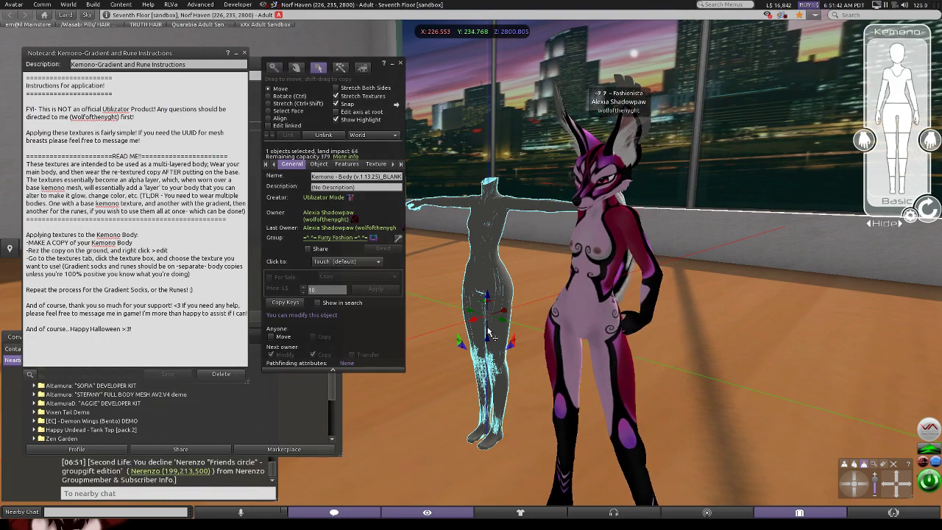
Open the texture picker for the body's diffuse texture and search the inventory textures for "km_" and "rune".
{"action": "left_click", "coordinate": [846, 483]}
{"action": "left_click", "coordinate": [889, 482]}
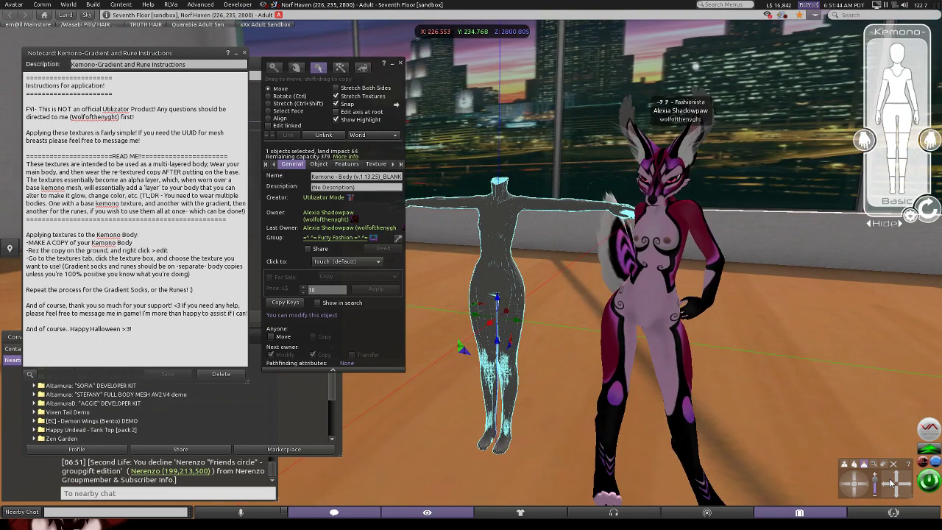
{"action": "scroll", "coordinate": [673, 367], "scroll_direction": "up", "scroll_amount": 3}
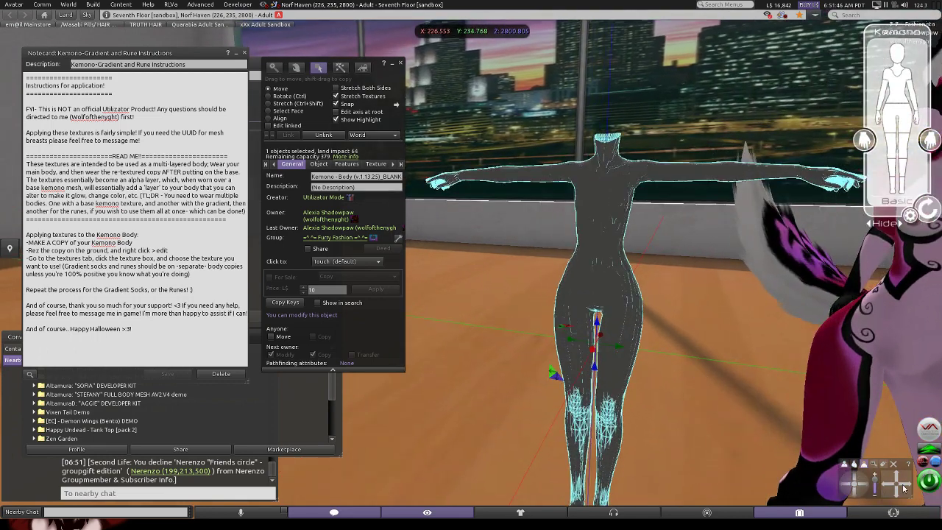
{"action": "left_click_drag", "start_coordinate": [903, 487], "coordinate": [502, 271]}
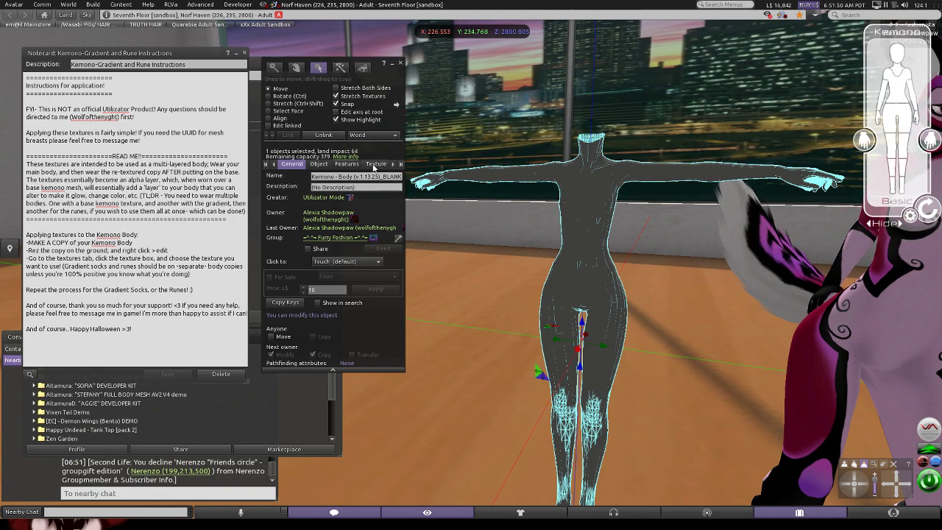
{"action": "left_click", "coordinate": [375, 164]}
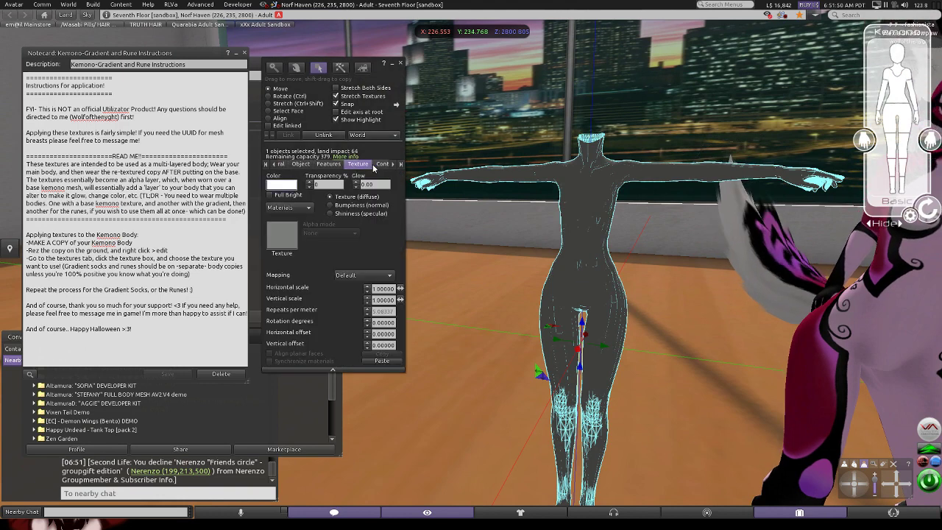
{"action": "left_click", "coordinate": [283, 237]}
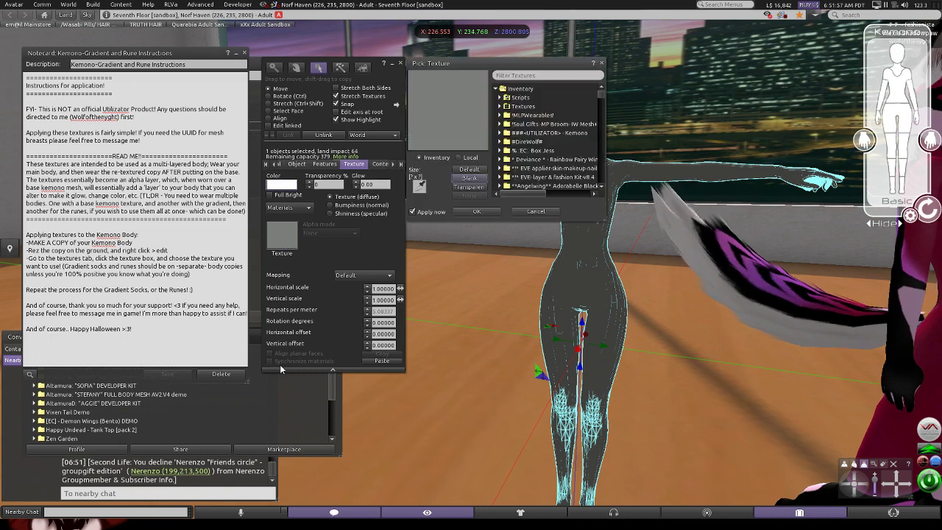
{"action": "left_click", "coordinate": [497, 89]}
{"action": "left_click", "coordinate": [520, 73]}
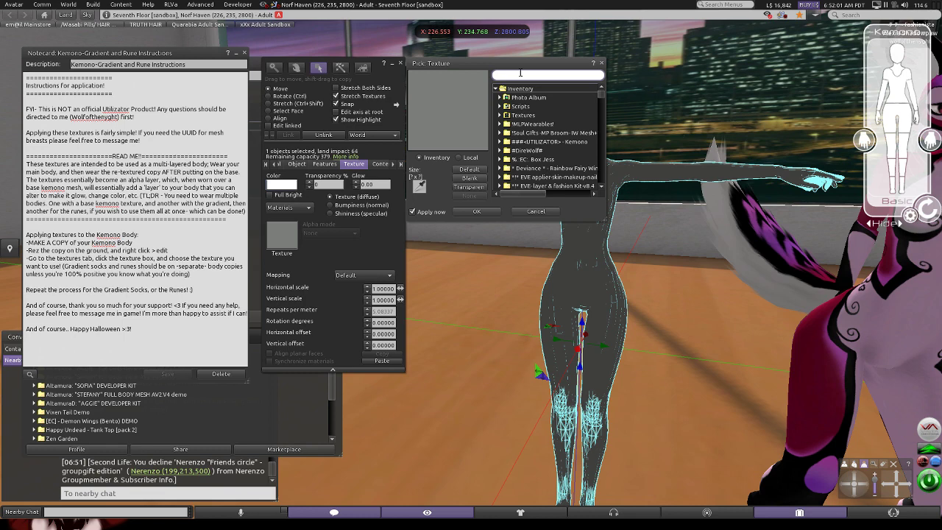
{"action": "type", "text": "km_"}
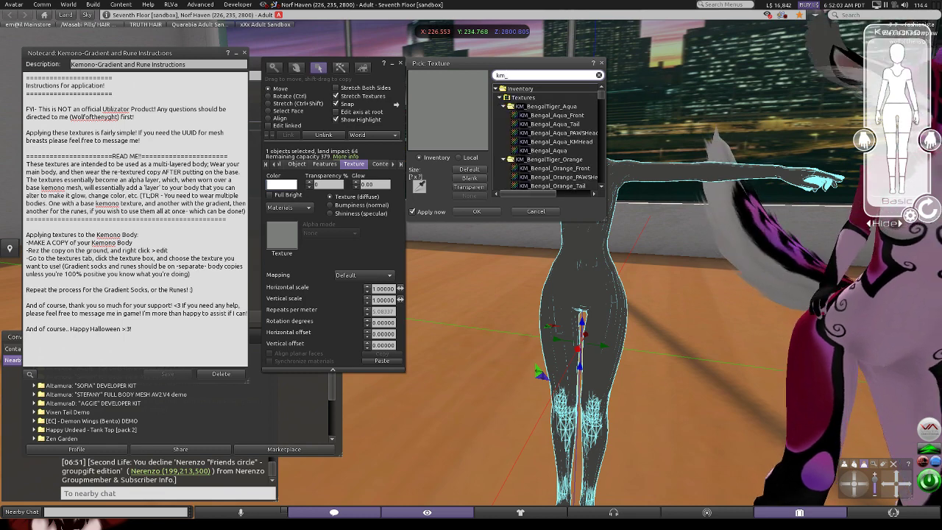
{"action": "double_click", "coordinate": [510, 75]}
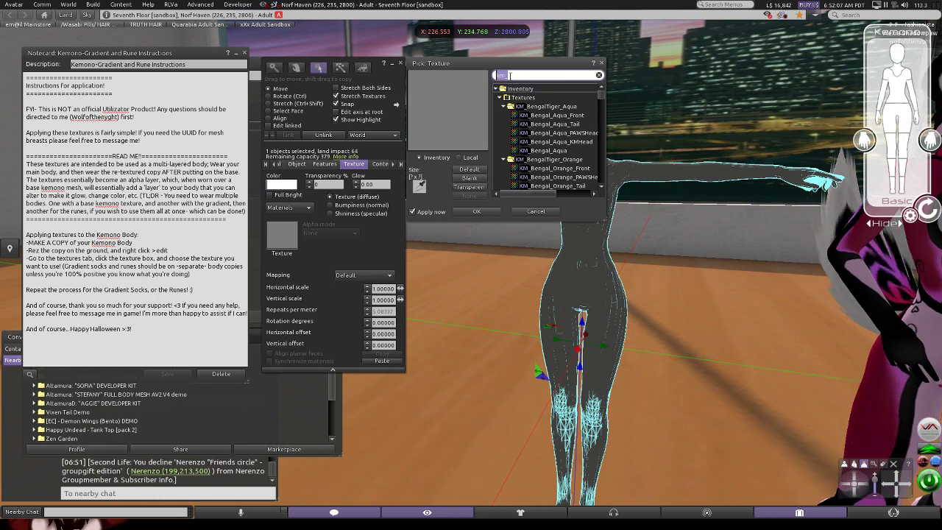
{"action": "type", "text": "rune"}
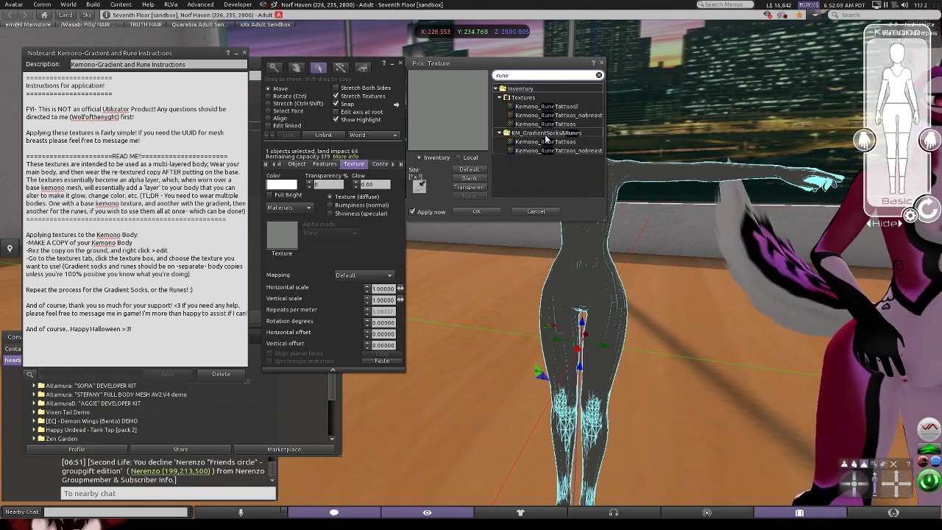
Clear the texture filter and apply Kemono_GradientSocks from the KM_GradientSocks&Runes folder to the whole body.
{"action": "left_click", "coordinate": [599, 76]}
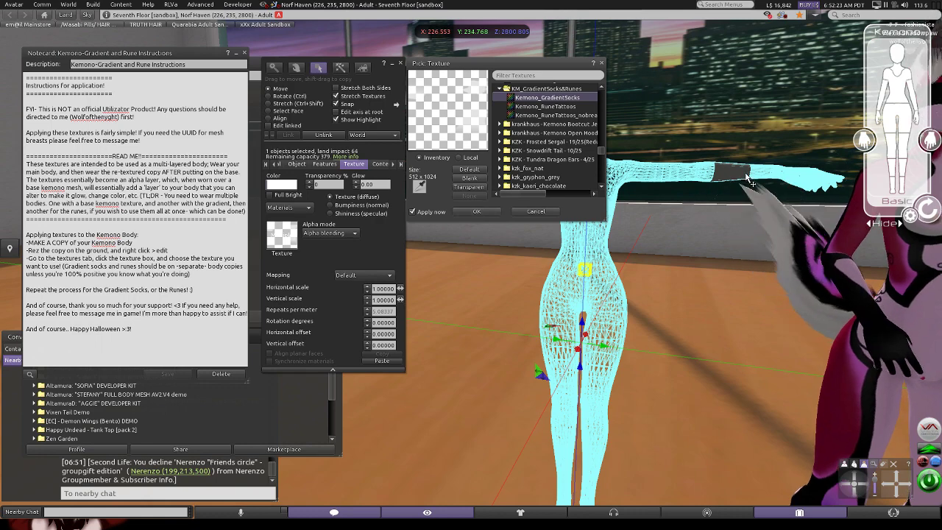
{"action": "left_click", "coordinate": [897, 492]}
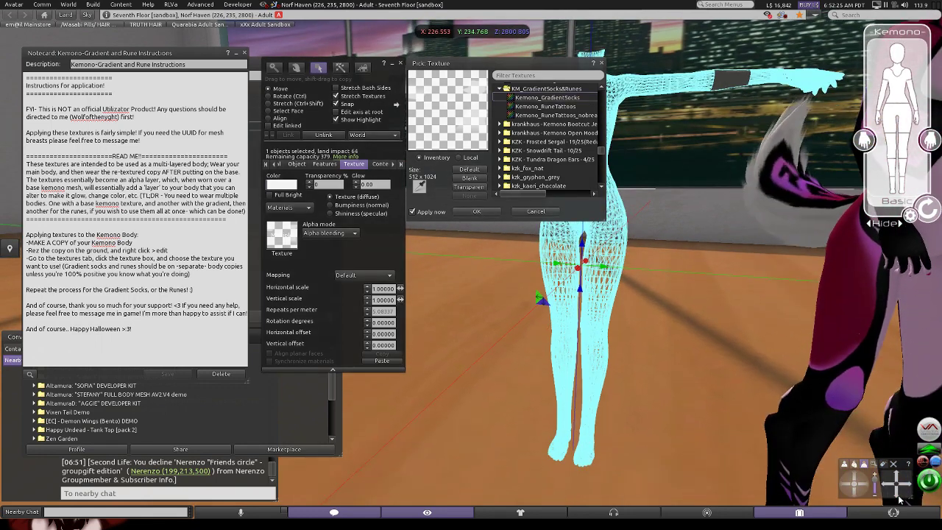
{"action": "left_click", "coordinate": [897, 476]}
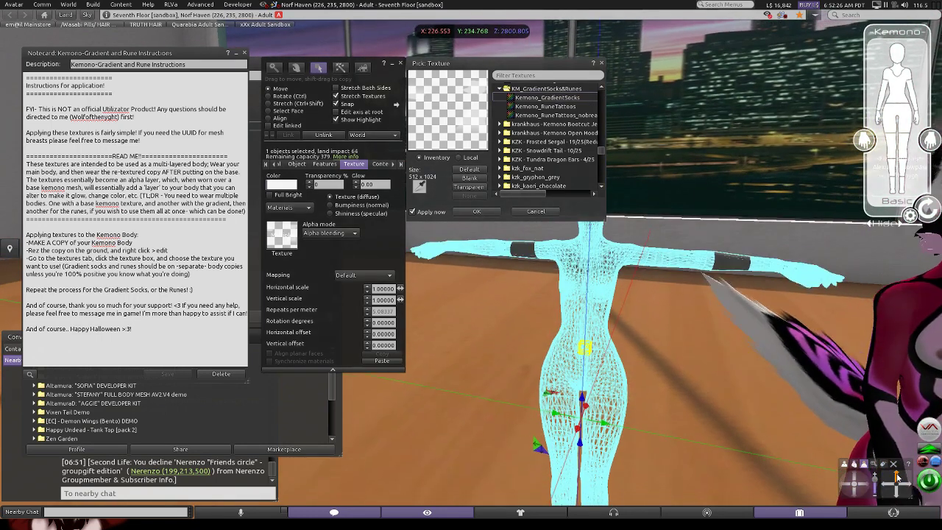
{"action": "left_click_drag", "start_coordinate": [896, 477], "coordinate": [898, 498]}
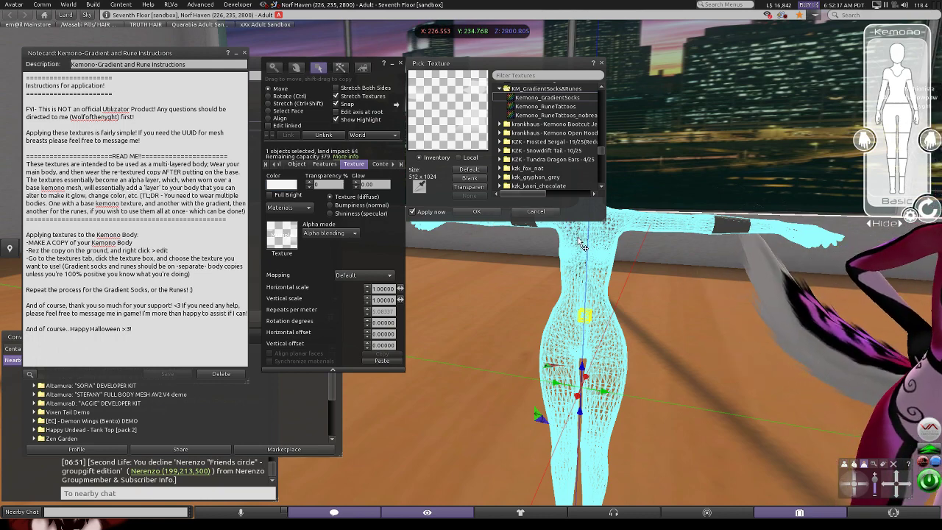
{"action": "scroll", "coordinate": [597, 262], "scroll_direction": "down", "scroll_amount": 2}
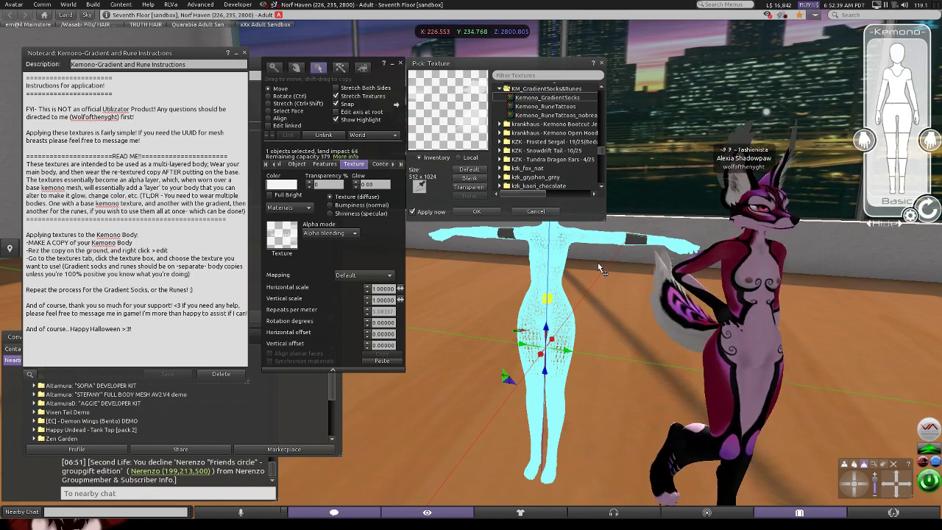
{"action": "scroll", "coordinate": [600, 270], "scroll_direction": "up", "scroll_amount": 4}
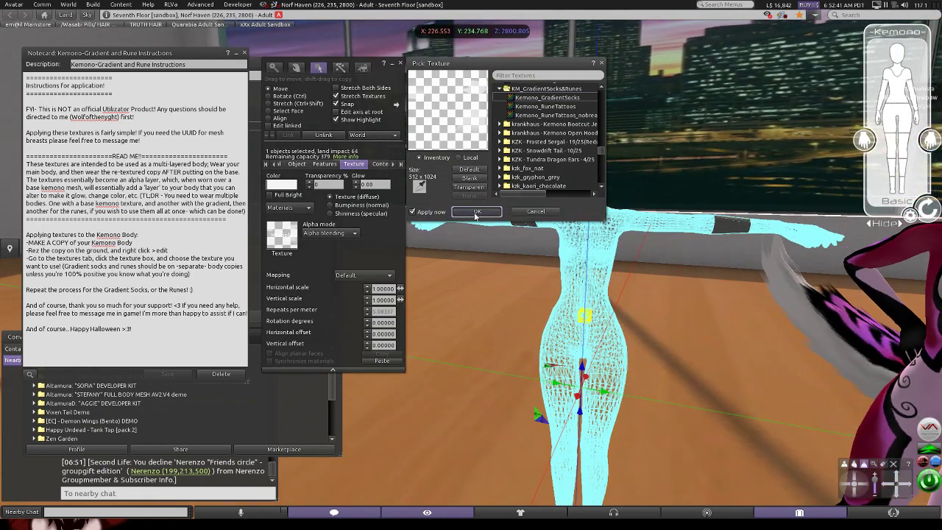
{"action": "left_click", "coordinate": [471, 212]}
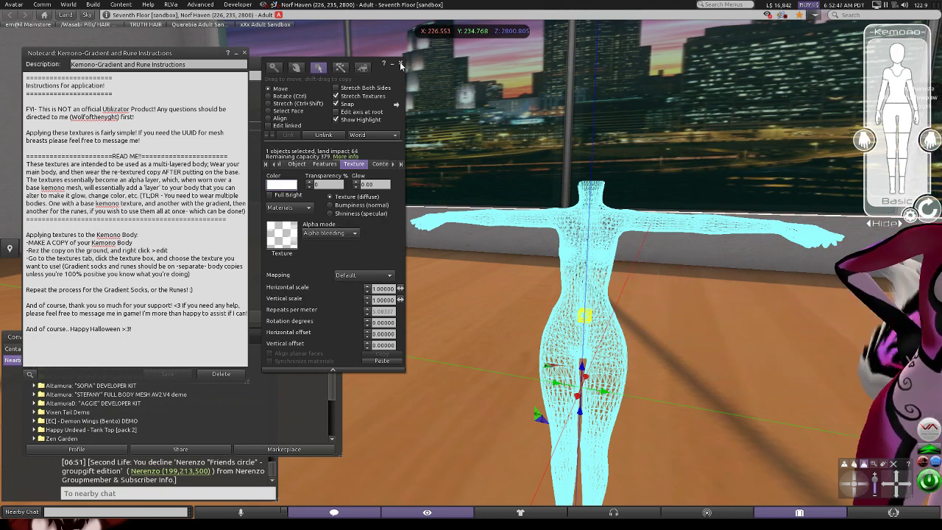
Close the object editor and examine the gradient texture on the body's arms from several angles.
{"action": "left_click", "coordinate": [400, 63]}
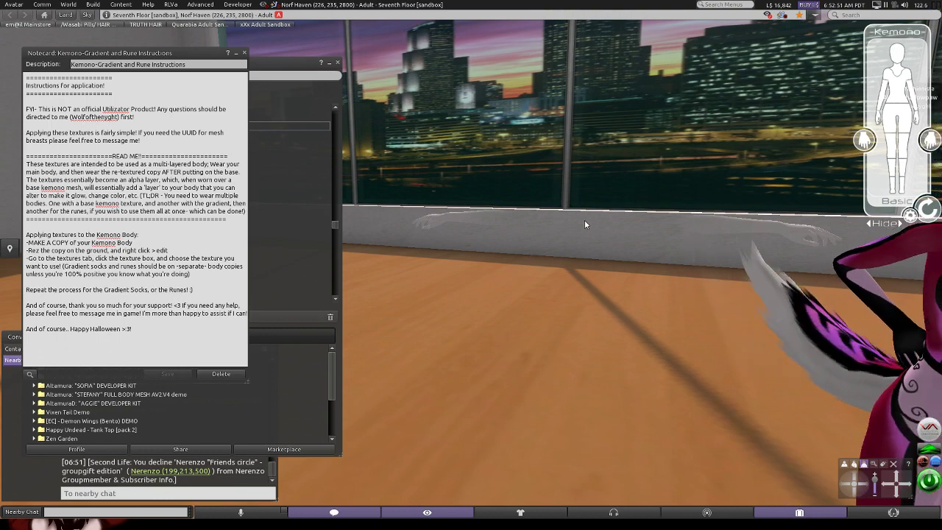
{"action": "left_click", "coordinate": [894, 476]}
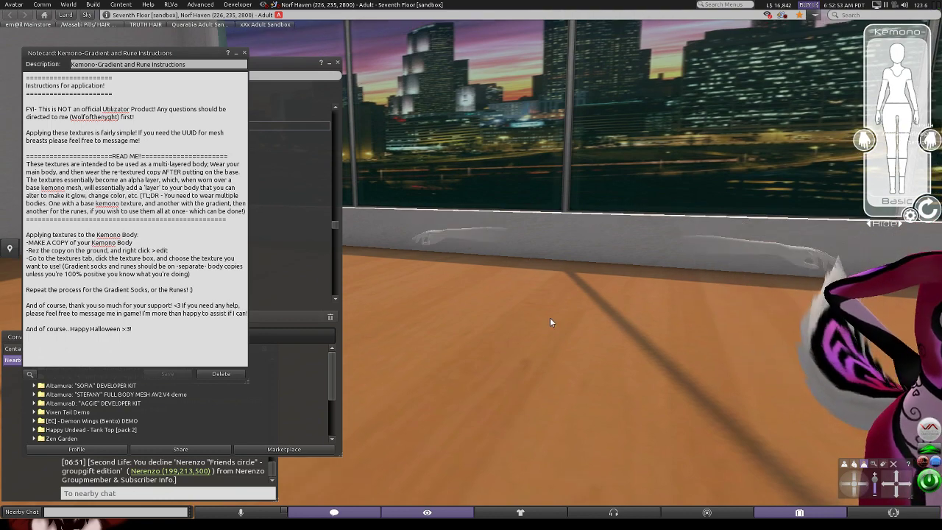
{"action": "scroll", "coordinate": [535, 312], "scroll_direction": "down", "scroll_amount": 3}
{"action": "scroll", "coordinate": [515, 331], "scroll_direction": "up", "scroll_amount": 3}
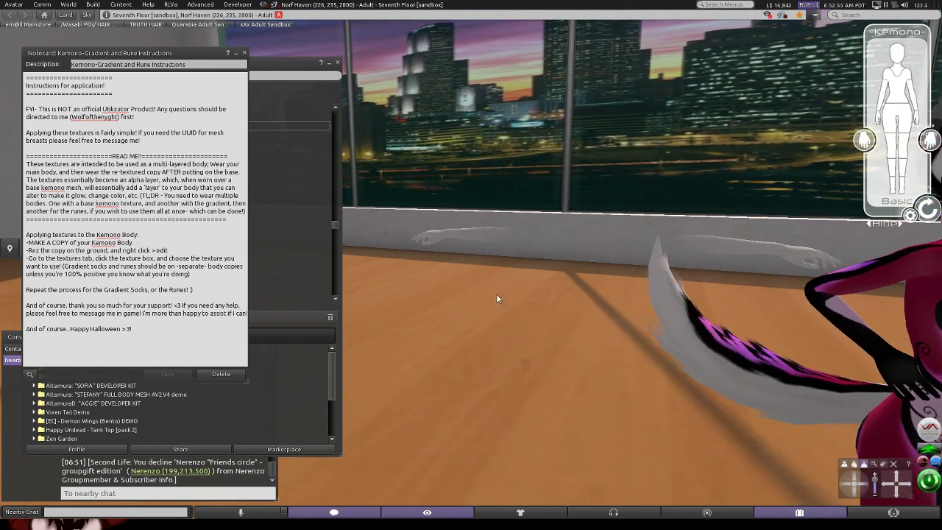
{"action": "left_click", "coordinate": [847, 484]}
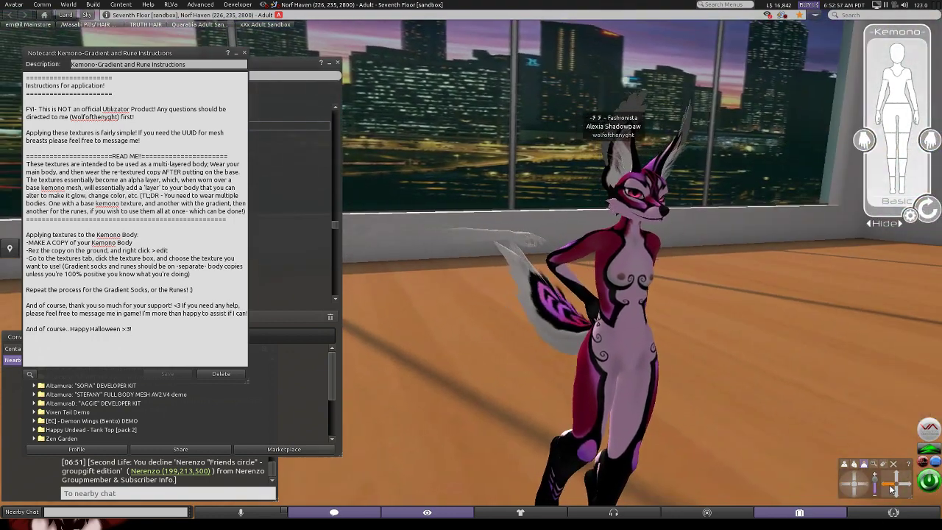
{"action": "left_click", "coordinate": [894, 488]}
{"action": "left_click", "coordinate": [912, 484]}
{"action": "left_click", "coordinate": [896, 491]}
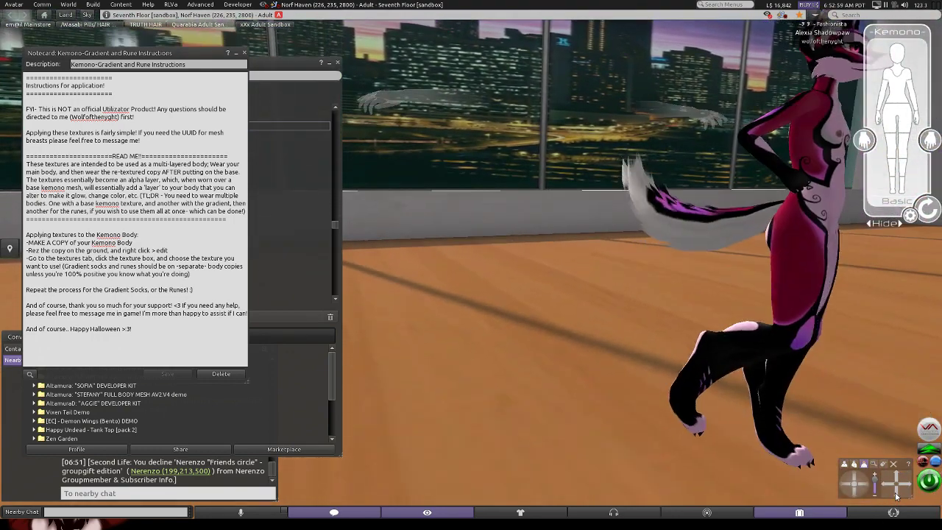
{"action": "left_click", "coordinate": [897, 478]}
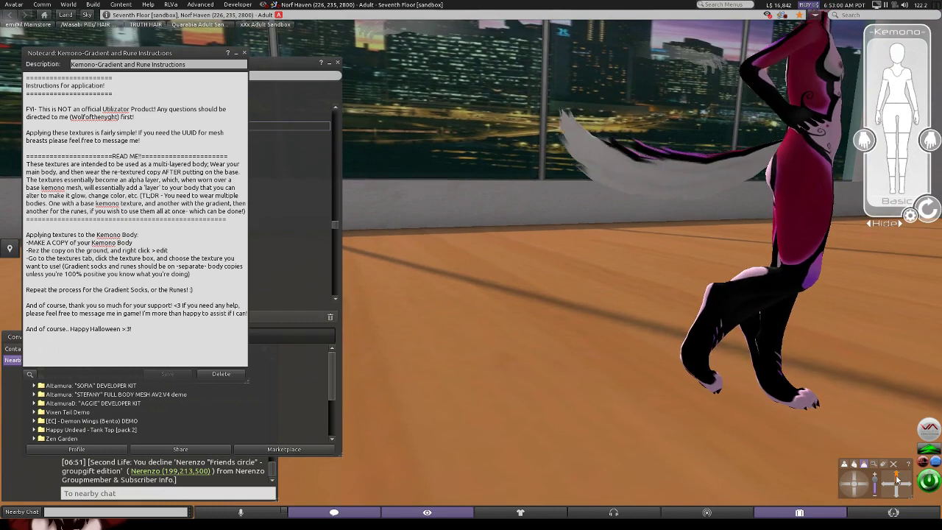
{"action": "left_click", "coordinate": [874, 494]}
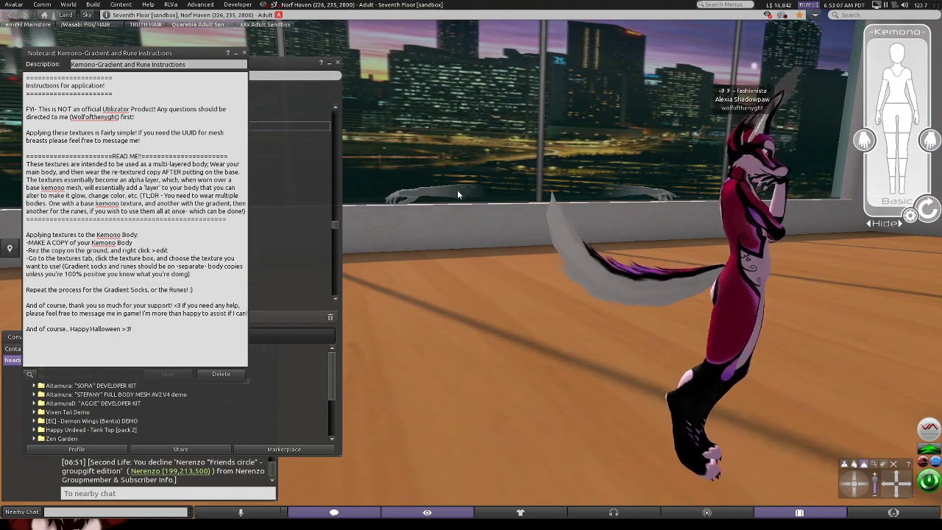
Select the gradient-textured body for editing again, put the editor away, and recheck the body's object options up close.
{"action": "right_click", "coordinate": [456, 189]}
{"action": "left_click", "coordinate": [477, 210]}
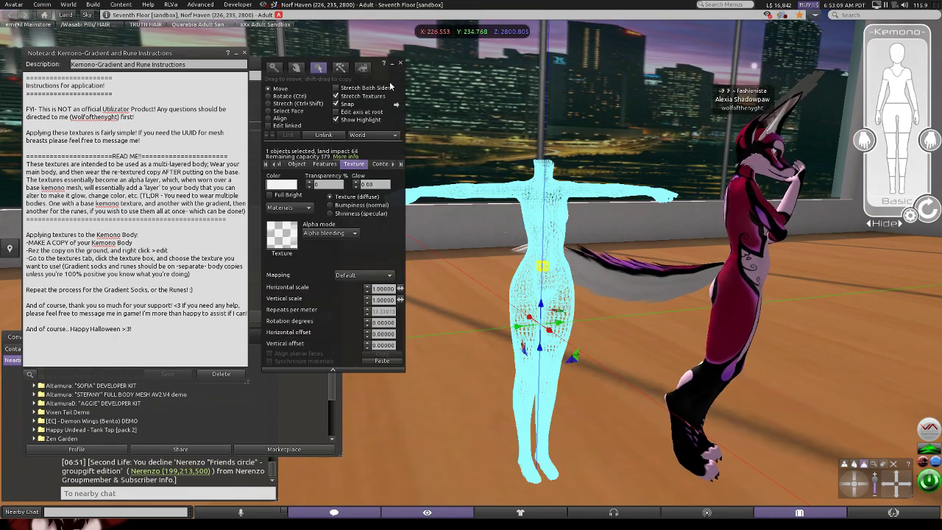
{"action": "left_click", "coordinate": [392, 63]}
{"action": "scroll", "coordinate": [615, 450], "scroll_direction": "up", "scroll_amount": 2}
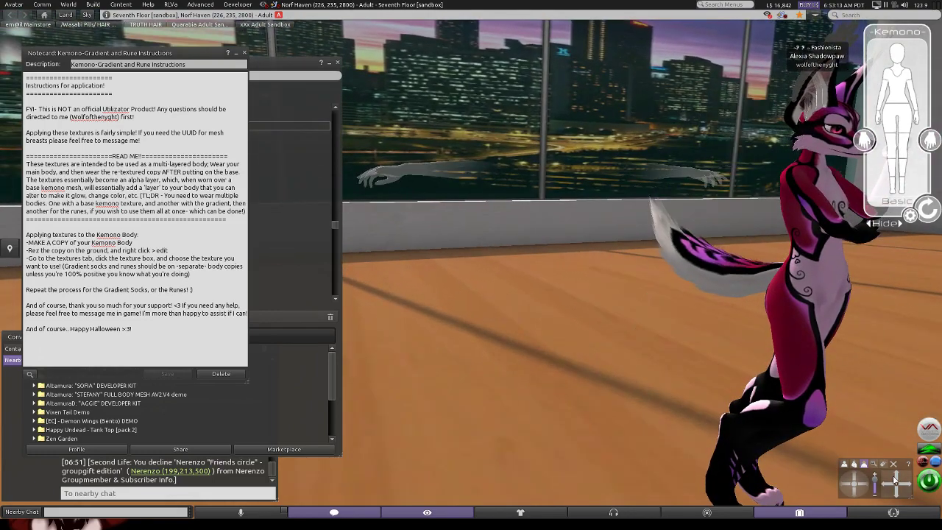
{"action": "left_click_drag", "start_coordinate": [470, 243], "coordinate": [490, 255]}
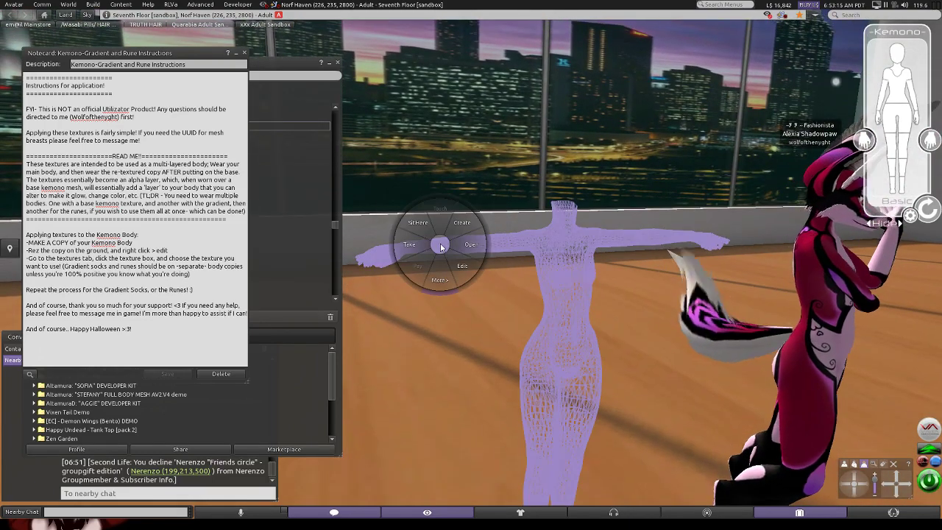
{"action": "right_click", "coordinate": [439, 245]}
{"action": "left_click", "coordinate": [465, 264]}
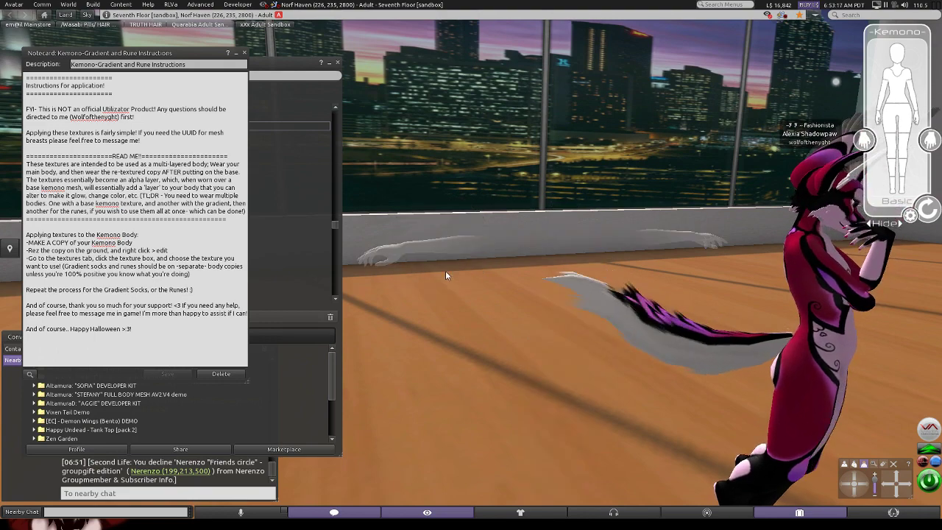
Edit the gradient-textured body copy, tint it blue with RGB 35, 75, 210, and close the editor to check the arms.
{"action": "left_click", "coordinate": [891, 487]}
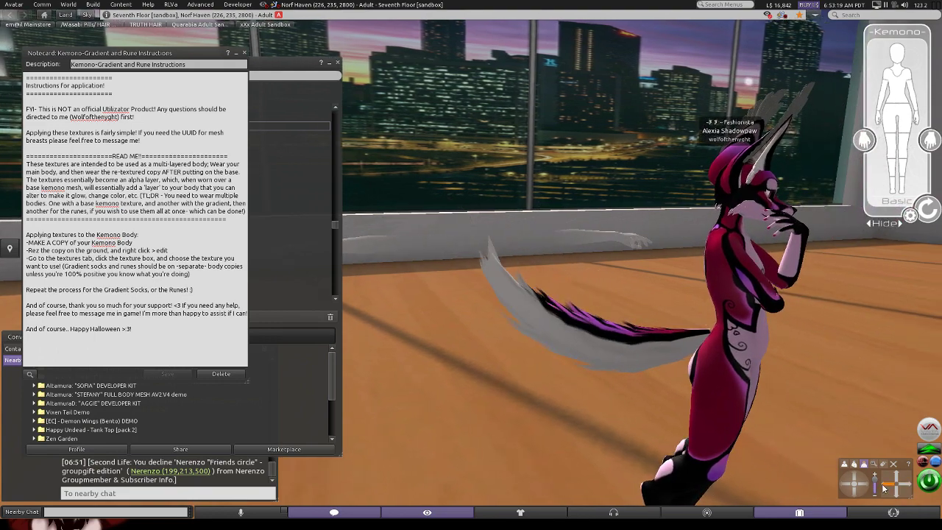
{"action": "left_click", "coordinate": [893, 482]}
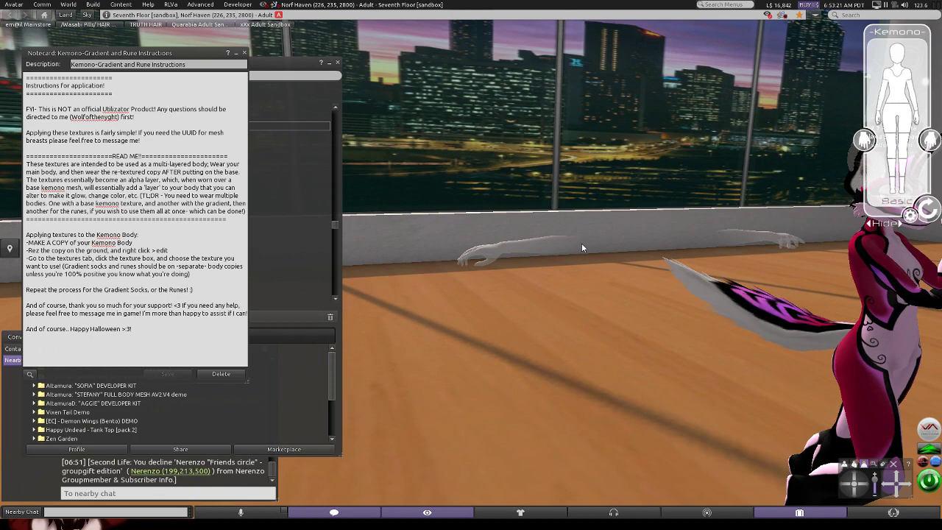
{"action": "right_click", "coordinate": [557, 246]}
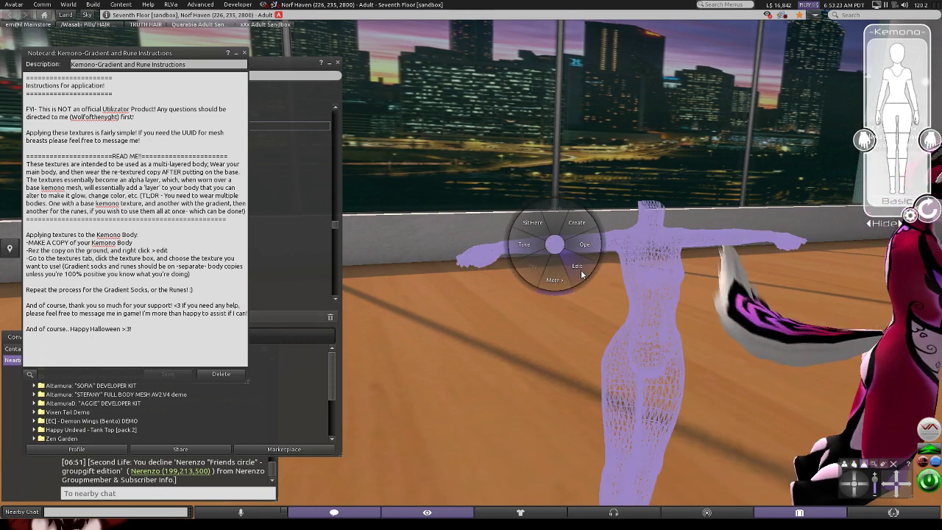
{"action": "left_click", "coordinate": [580, 269]}
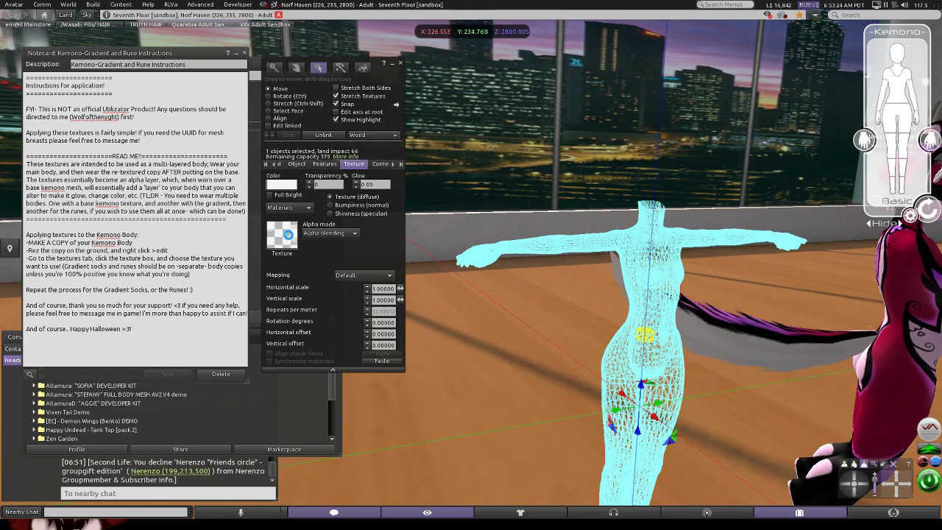
{"action": "left_click", "coordinate": [553, 217]}
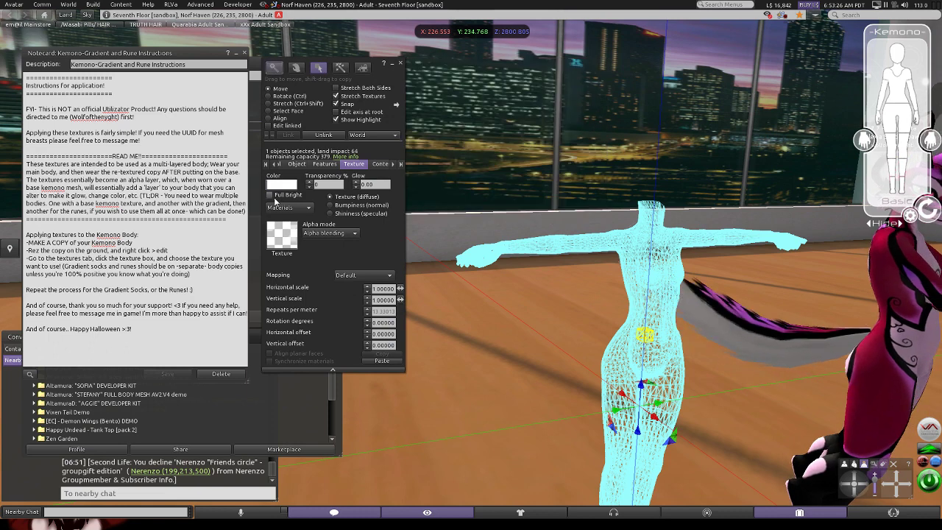
{"action": "left_click", "coordinate": [282, 184]}
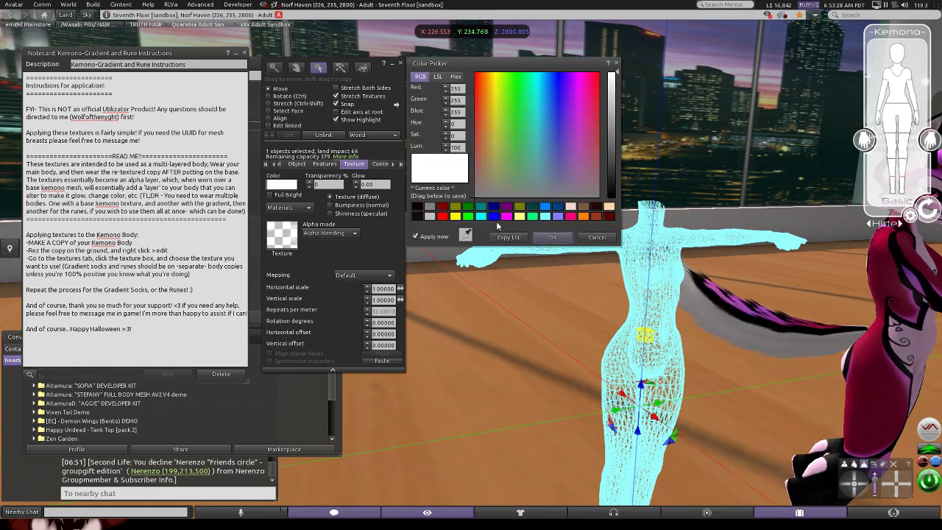
{"action": "left_click_drag", "start_coordinate": [593, 93], "coordinate": [554, 107]}
{"action": "left_click", "coordinate": [615, 132]}
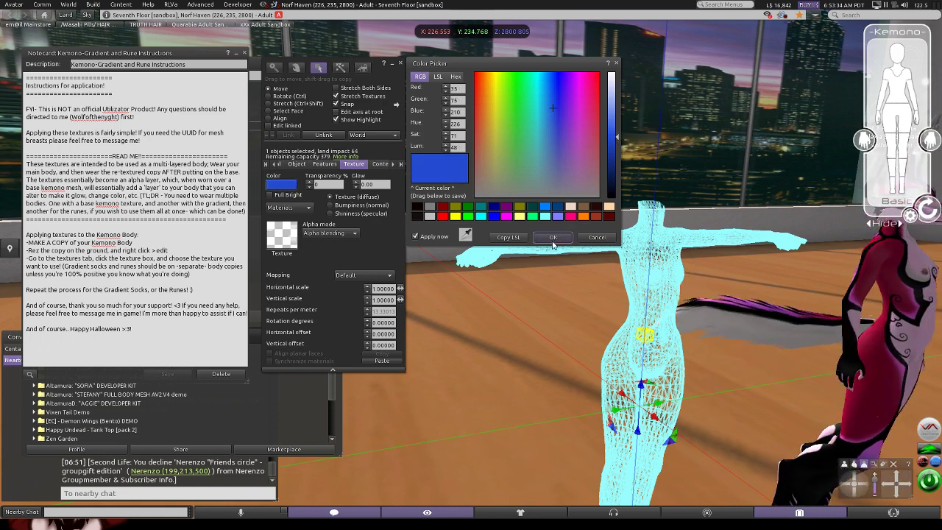
{"action": "left_click", "coordinate": [553, 238]}
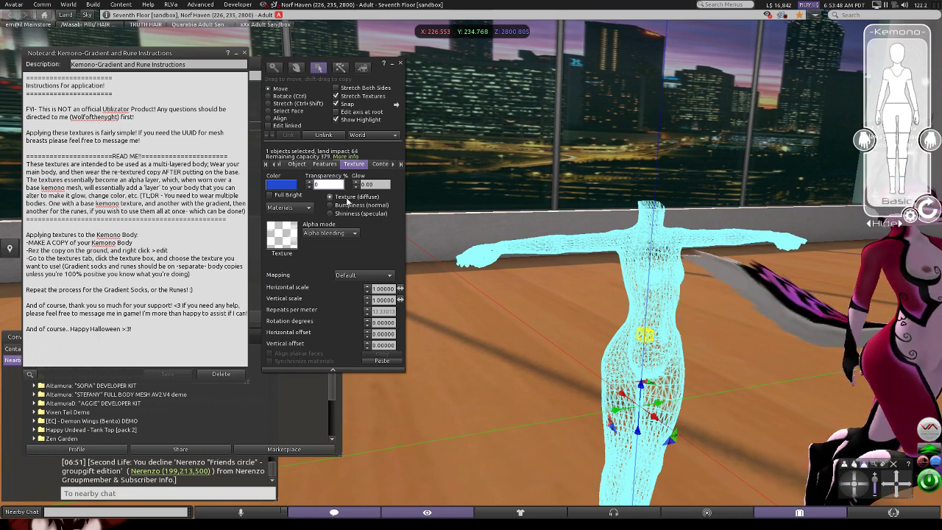
{"action": "left_click", "coordinate": [398, 64]}
{"action": "left_click", "coordinate": [899, 487]}
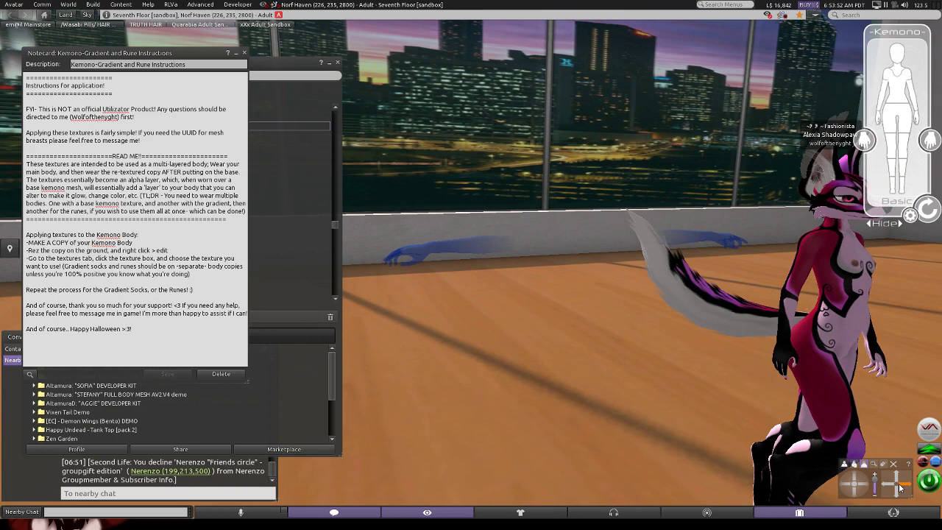
Rename the gradient-textured body object as "Kemono - BodyGradient" and copy the new name.
{"action": "right_click", "coordinate": [440, 246]}
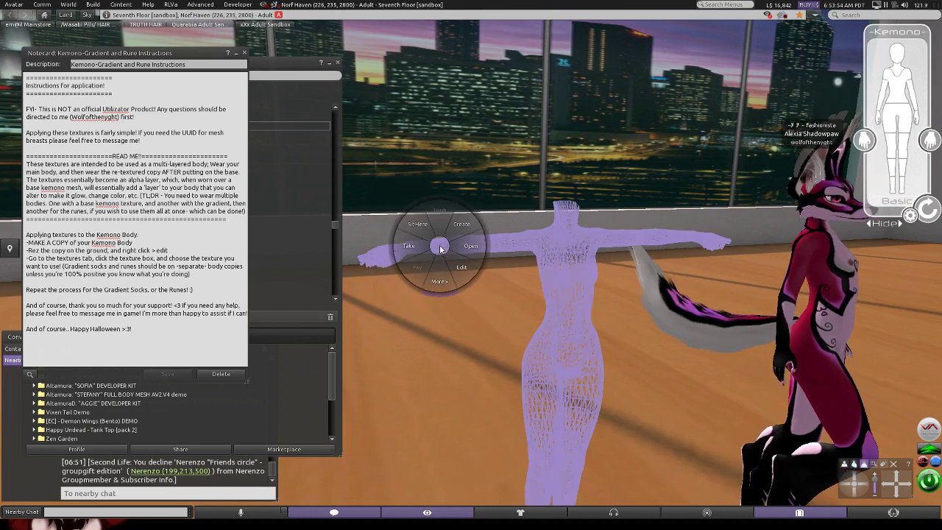
{"action": "left_click", "coordinate": [470, 270]}
{"action": "left_click", "coordinate": [266, 164]}
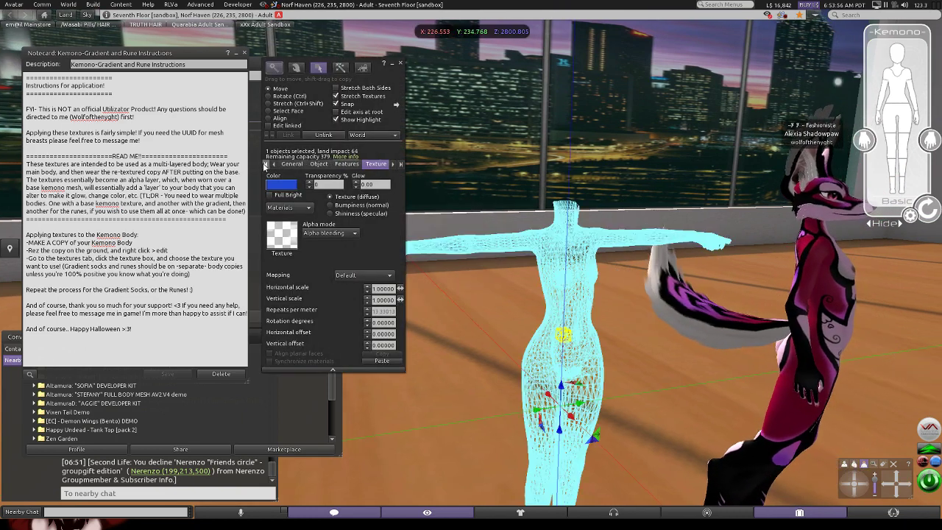
{"action": "left_click", "coordinate": [293, 163]}
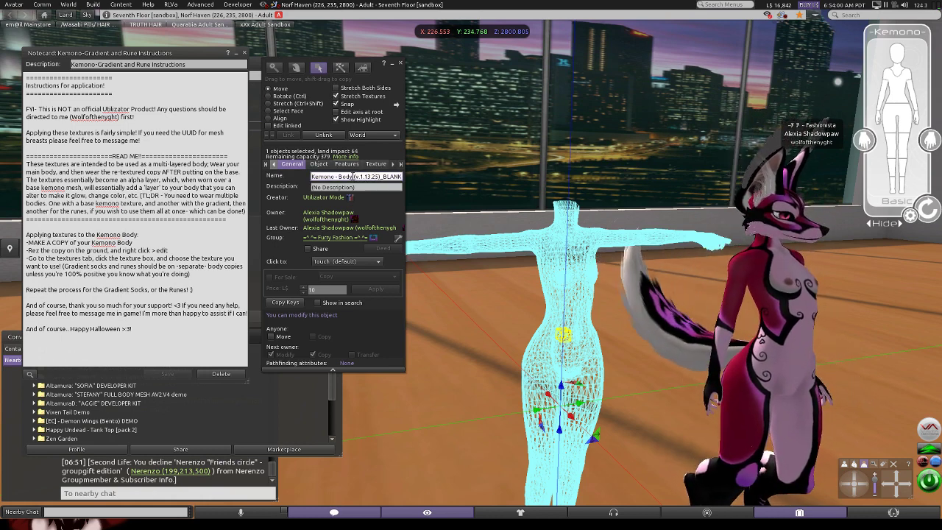
{"action": "left_click_drag", "start_coordinate": [353, 176], "coordinate": [401, 176]}
{"action": "type", "text": "_G"}
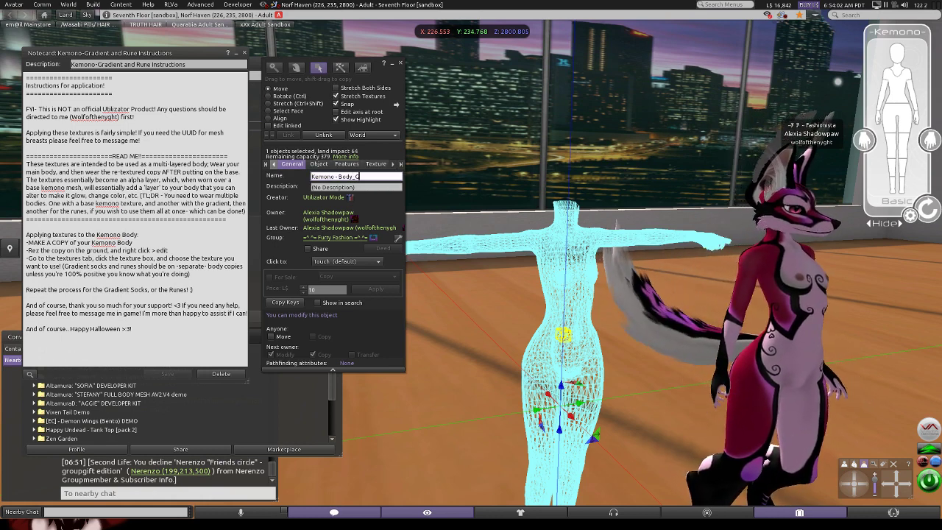
{"action": "type", "text": "radient"}
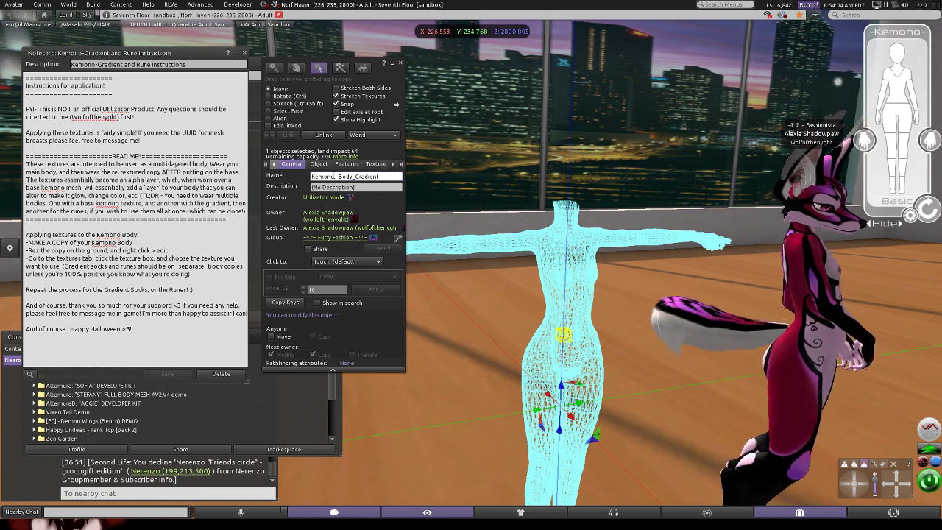
{"action": "left_click", "coordinate": [354, 177]}
{"action": "key", "text": "BackSpace"}
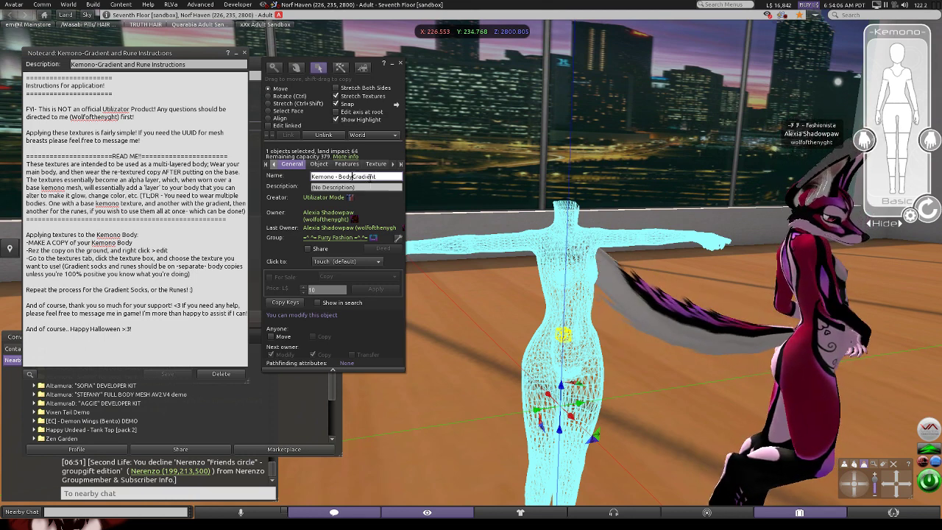
{"action": "key", "text": "Return"}
{"action": "key", "text": "ctrl+c"}
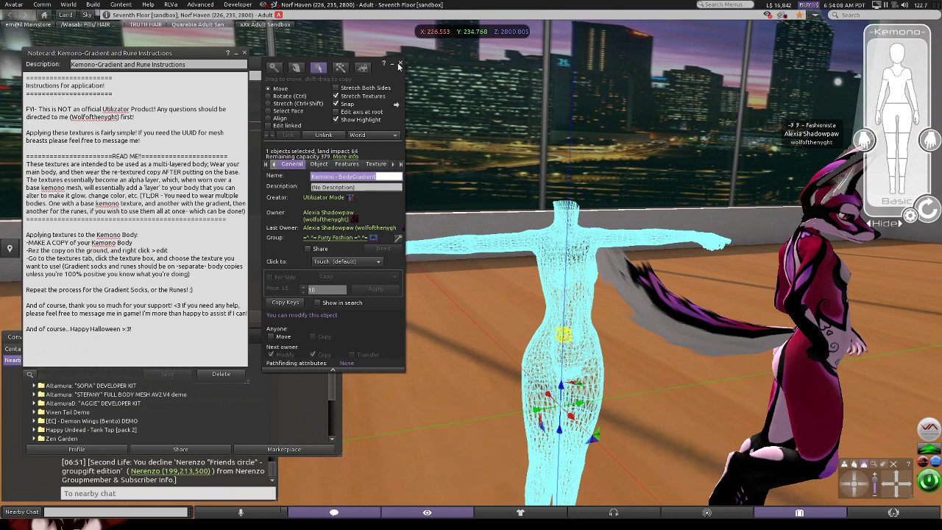
Take the renamed body back into the inventory and find it there by searching for "Kemono - BodyGradient".
{"action": "left_click", "coordinate": [399, 64]}
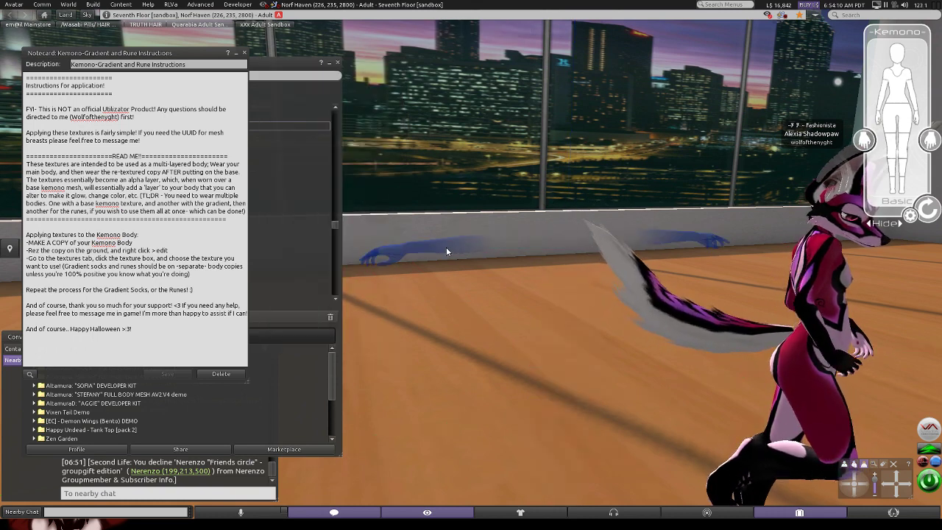
{"action": "left_click", "coordinate": [793, 514]}
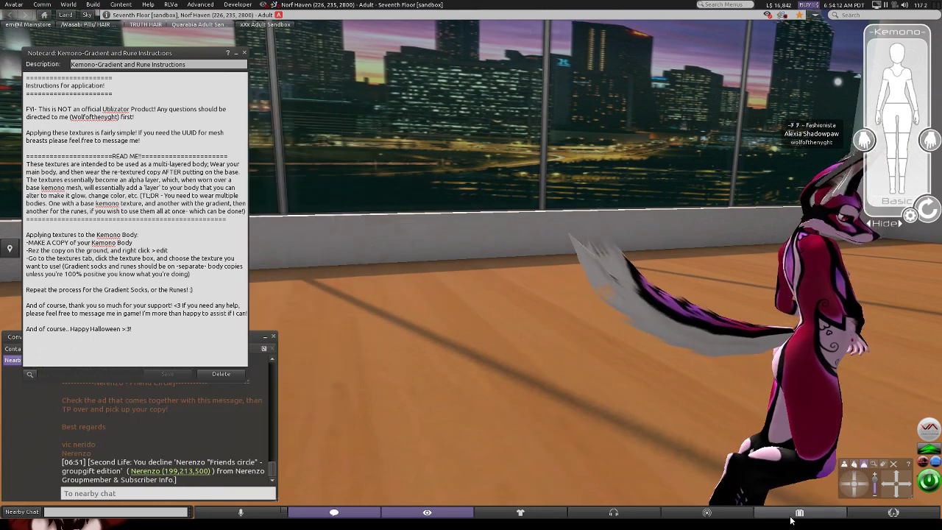
{"action": "left_click", "coordinate": [796, 519]}
{"action": "left_click", "coordinate": [802, 520]}
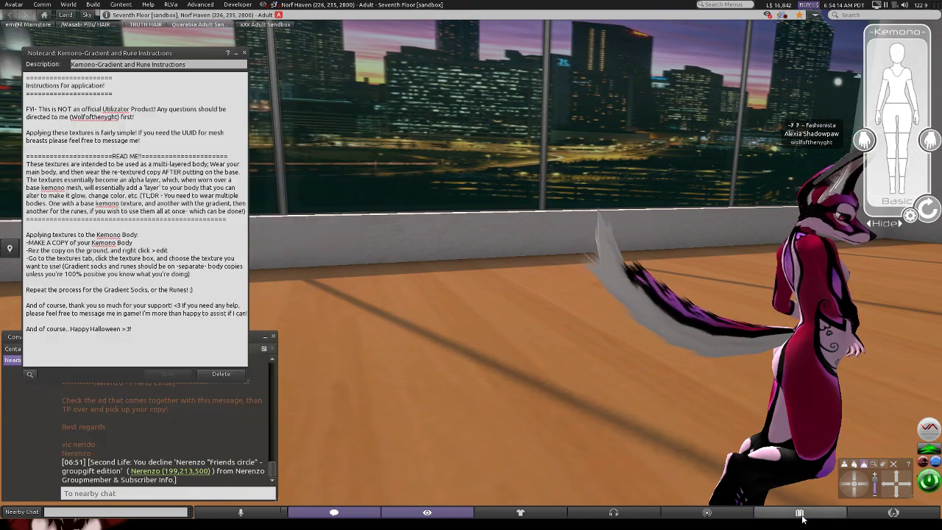
{"action": "left_click", "coordinate": [800, 513]}
{"action": "left_click", "coordinate": [99, 76]}
{"action": "key", "text": "ctrl+v"}
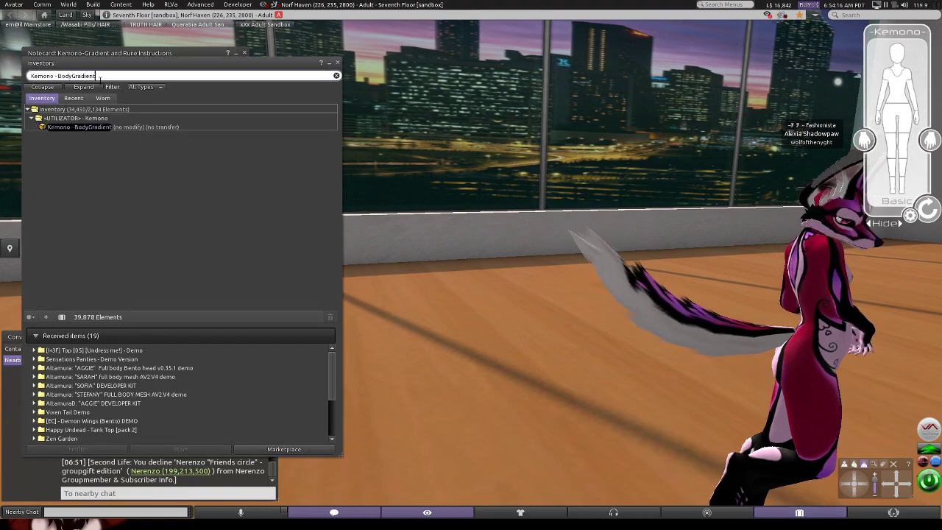
{"action": "left_click", "coordinate": [123, 126]}
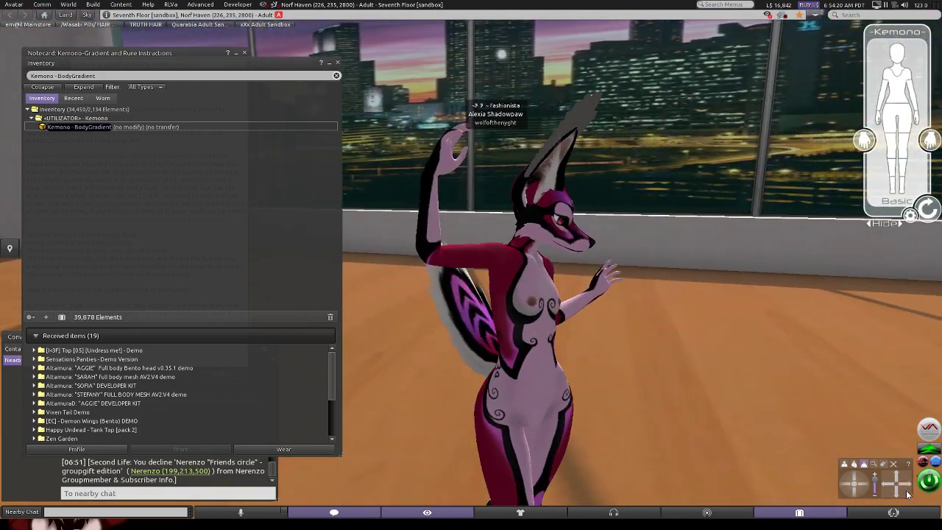
Add Kemono - BodyGradient to the avatar over the base body and view the layered result from the side.
{"action": "right_click", "coordinate": [65, 127]}
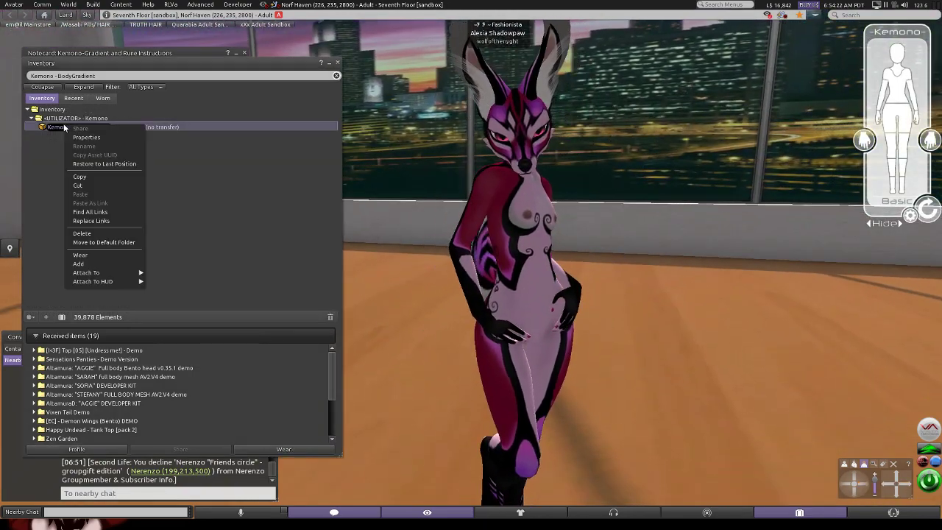
{"action": "left_click", "coordinate": [88, 264]}
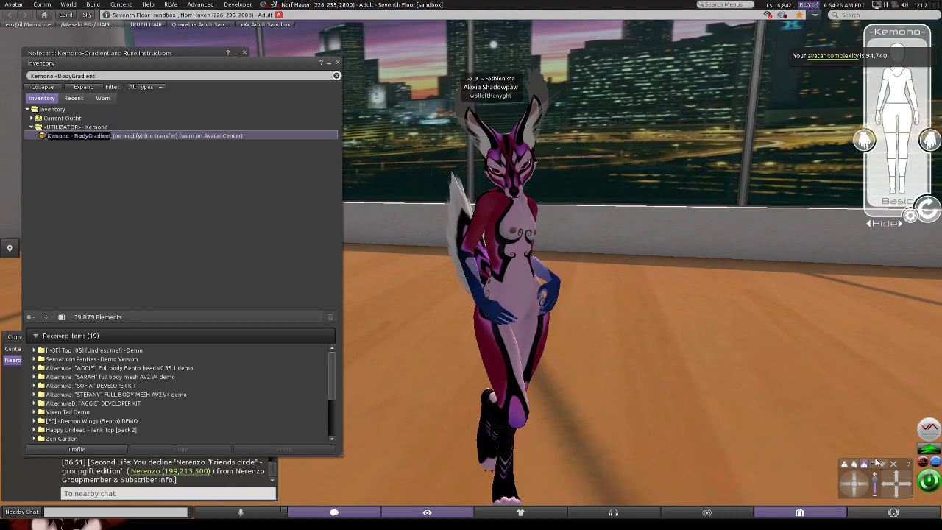
{"action": "scroll", "coordinate": [585, 336], "scroll_direction": "up", "scroll_amount": 2}
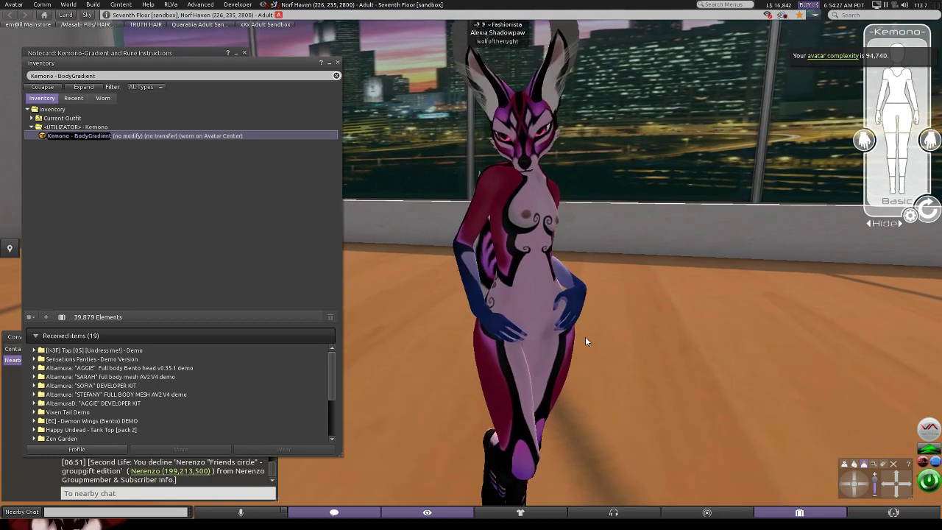
{"action": "left_click", "coordinate": [864, 485]}
{"action": "left_click", "coordinate": [904, 483]}
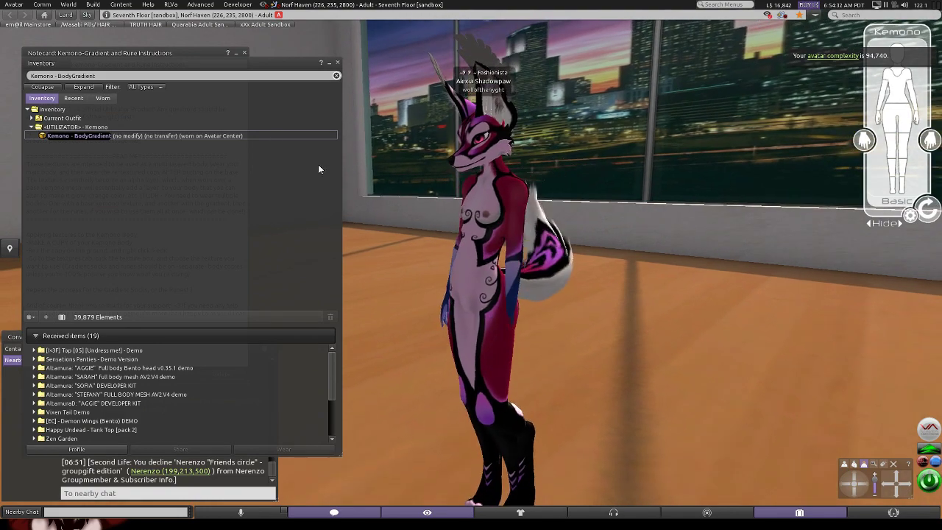
Open the worn Kemono - BodyGradient for editing and tint it pink with RGB 235, 26, 129.
{"action": "right_click", "coordinate": [223, 135]}
{"action": "left_click", "coordinate": [251, 242]}
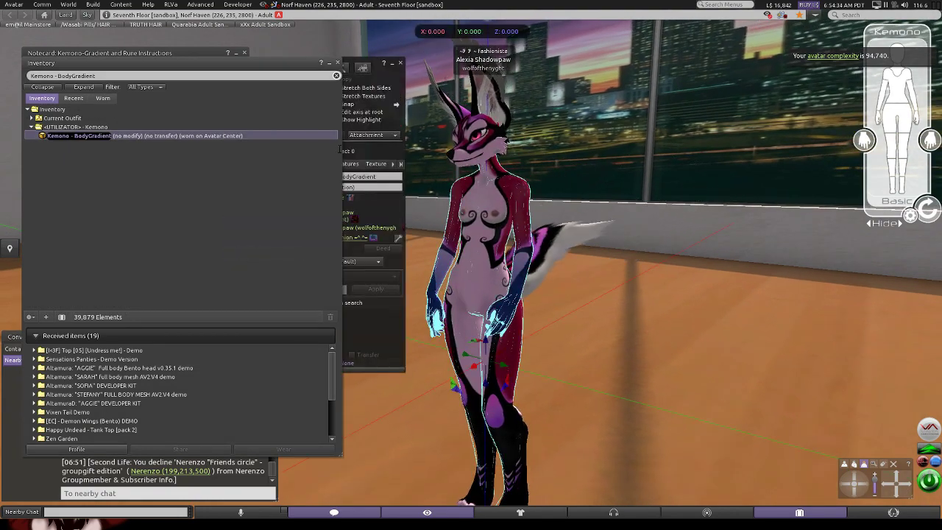
{"action": "left_click", "coordinate": [373, 91]}
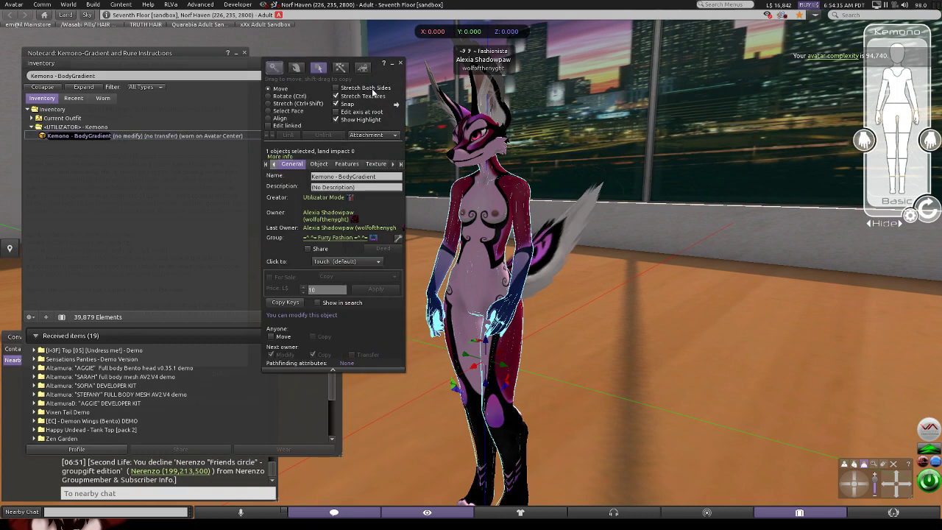
{"action": "left_click", "coordinate": [376, 164]}
{"action": "left_click", "coordinate": [291, 186]}
{"action": "left_click", "coordinate": [576, 106]}
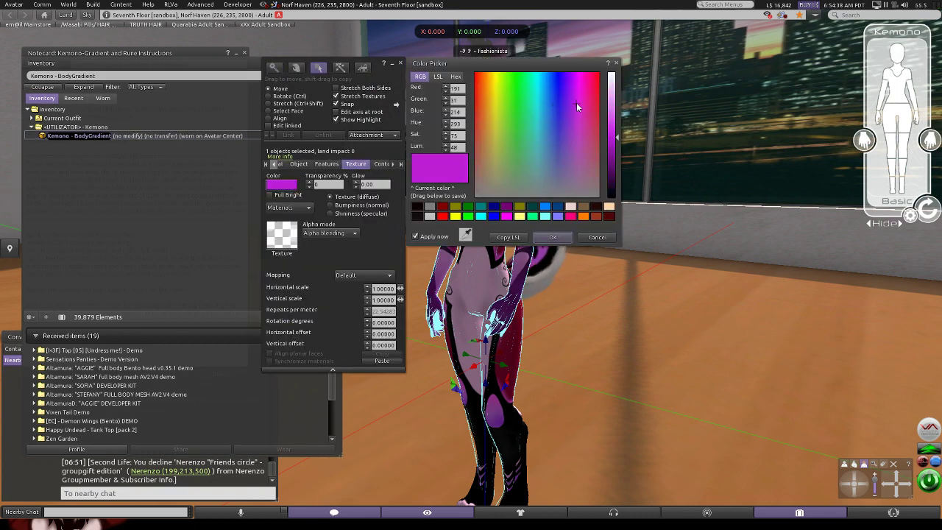
{"action": "mouse_move", "coordinate": [616, 139]}
{"action": "left_mouse_down"}
{"action": "mouse_move", "coordinate": [618, 103]}
{"action": "mouse_move", "coordinate": [620, 152]}
{"action": "mouse_move", "coordinate": [618, 137]}
{"action": "left_mouse_up"}
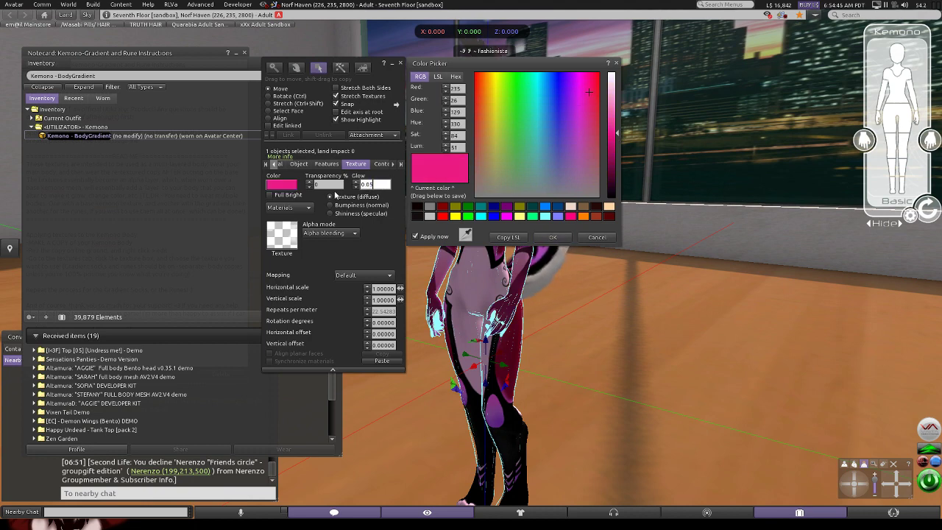
Apply a glow of 0.05 to the worn gradient layer, accept the pink tint, and close the editor to inspect the hands.
{"action": "left_click", "coordinate": [331, 185]}
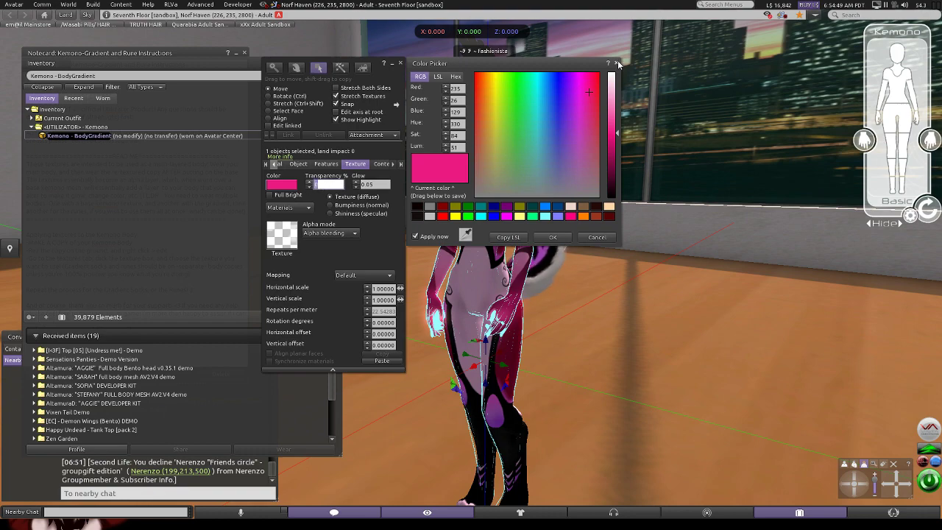
{"action": "left_click", "coordinate": [553, 237]}
{"action": "left_click", "coordinate": [847, 480]}
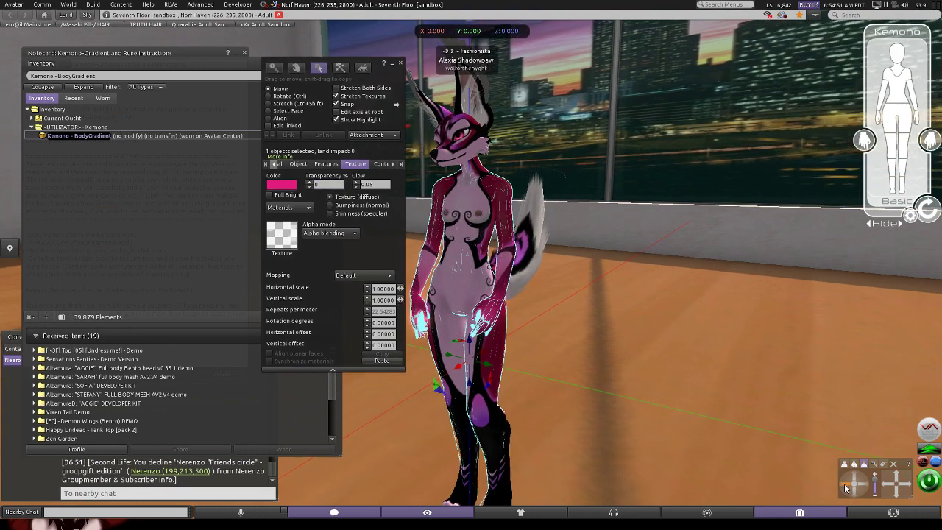
{"action": "left_click", "coordinate": [882, 487]}
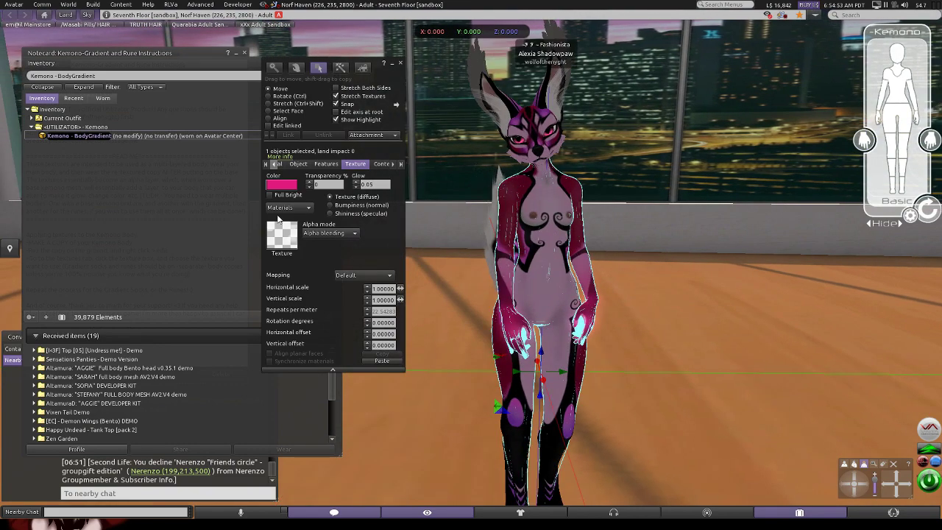
{"action": "left_click", "coordinate": [401, 62]}
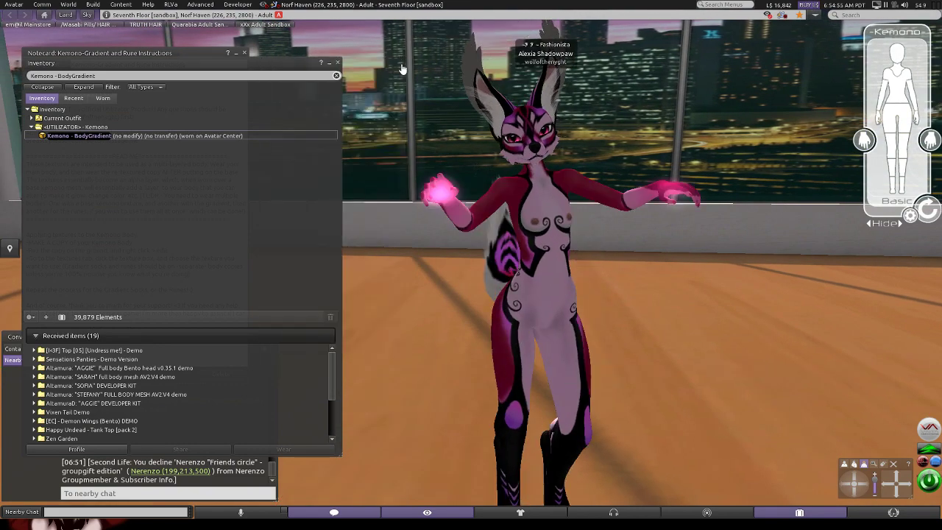
Open the worn Kemono - BodyGradient for editing, set its glow back to 0.00, and close the editor.
{"action": "right_click", "coordinate": [170, 135]}
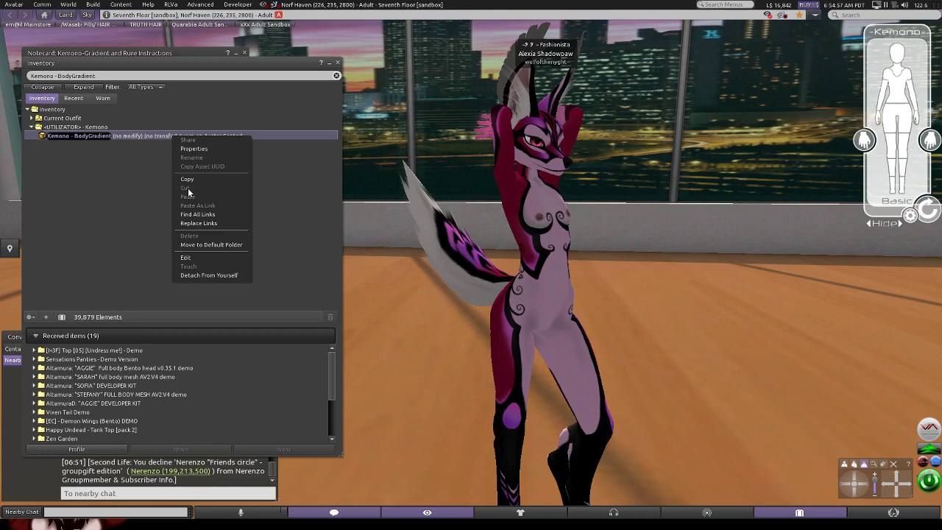
{"action": "left_click", "coordinate": [208, 259]}
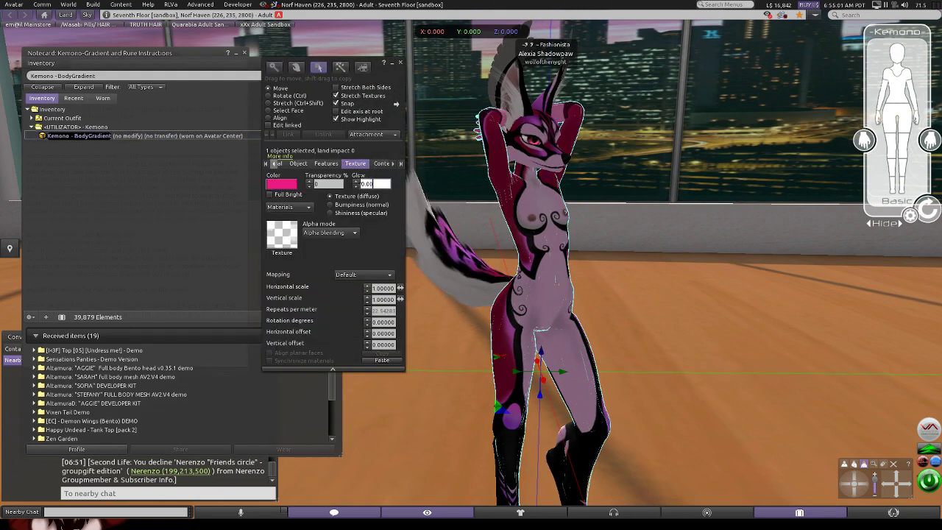
{"action": "left_click", "coordinate": [316, 184]}
{"action": "left_click", "coordinate": [398, 63]}
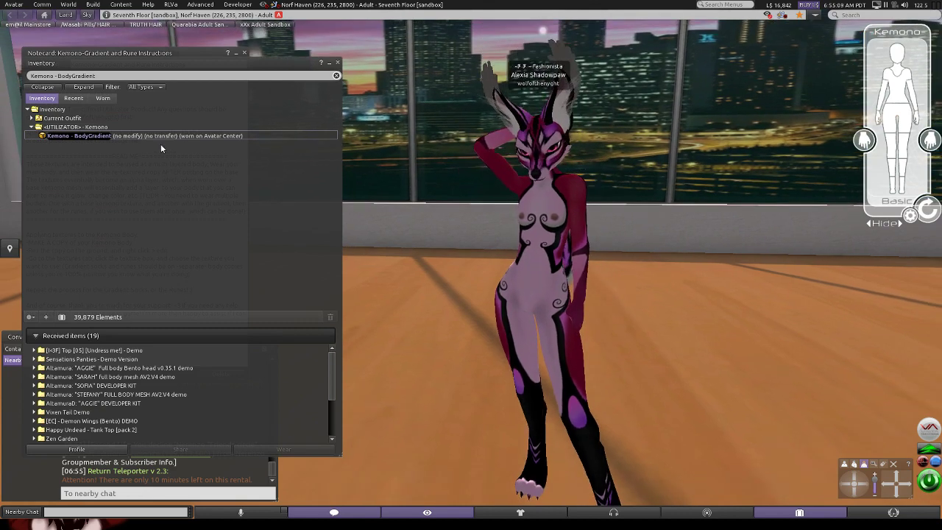
Detach Kemono - BodyGradient from the avatar, rez it on the floor nearby, and close the inventory.
{"action": "right_click", "coordinate": [153, 138]}
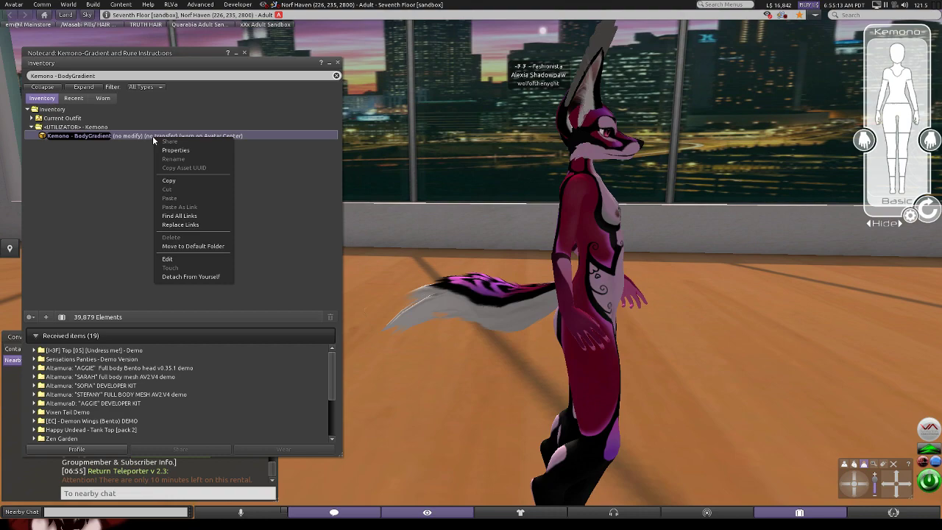
{"action": "left_click", "coordinate": [185, 278]}
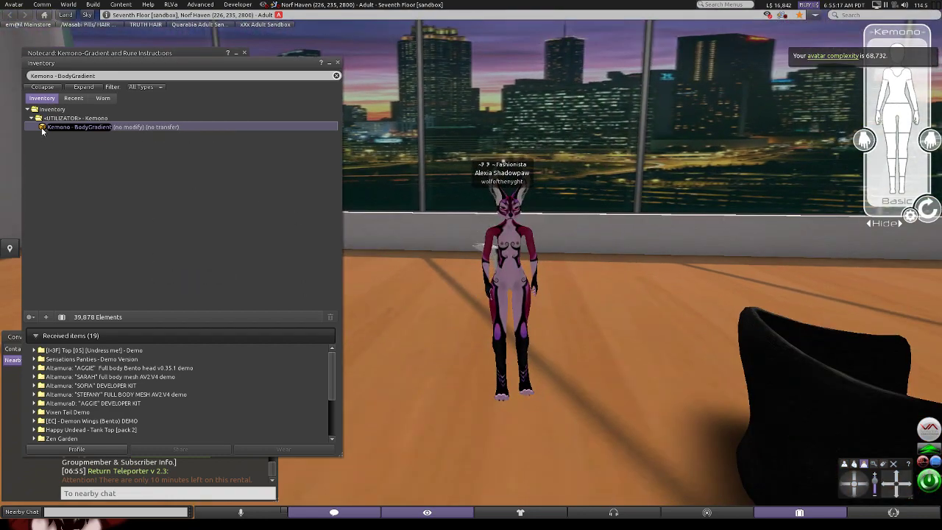
{"action": "left_click_drag", "start_coordinate": [42, 128], "coordinate": [605, 365]}
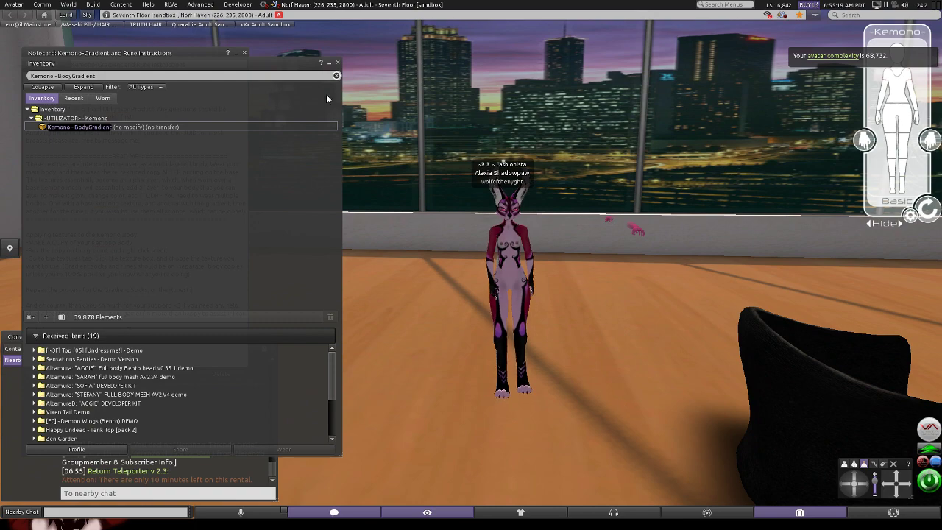
{"action": "left_click", "coordinate": [336, 63]}
{"action": "scroll", "coordinate": [696, 274], "scroll_direction": "up", "scroll_amount": 3}
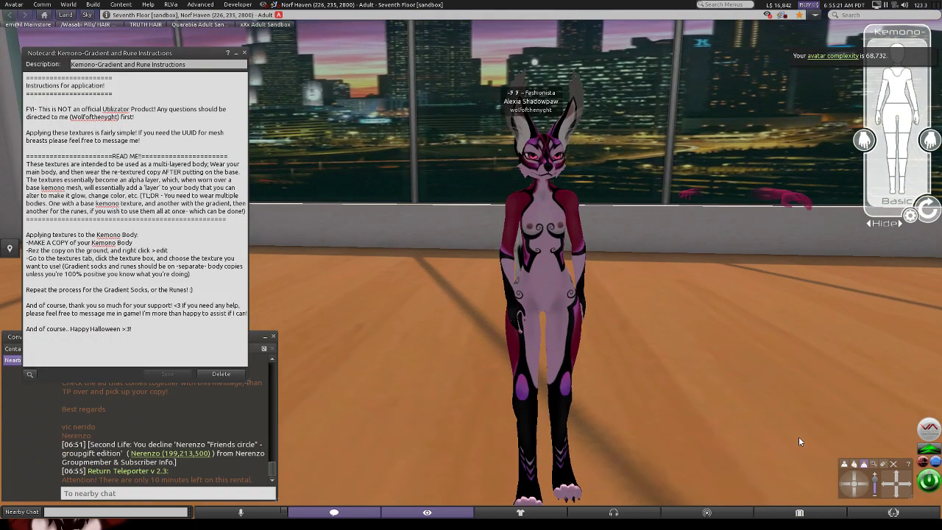
Rotate the rezzed gradient body to 90° about Z, move it clear of the avatar to about X 227.131, Y 236.587, and close the editor.
{"action": "left_click", "coordinate": [904, 490]}
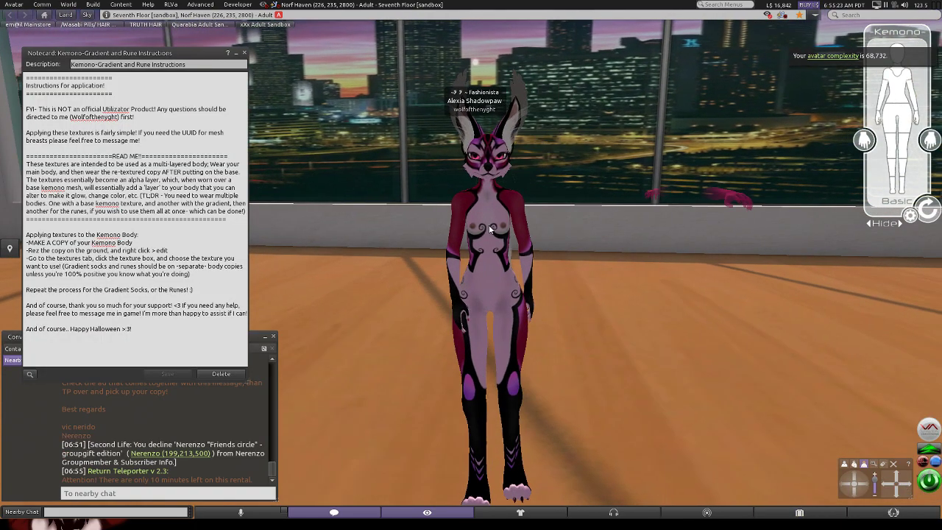
{"action": "right_click", "coordinate": [722, 197]}
{"action": "left_click", "coordinate": [748, 219]}
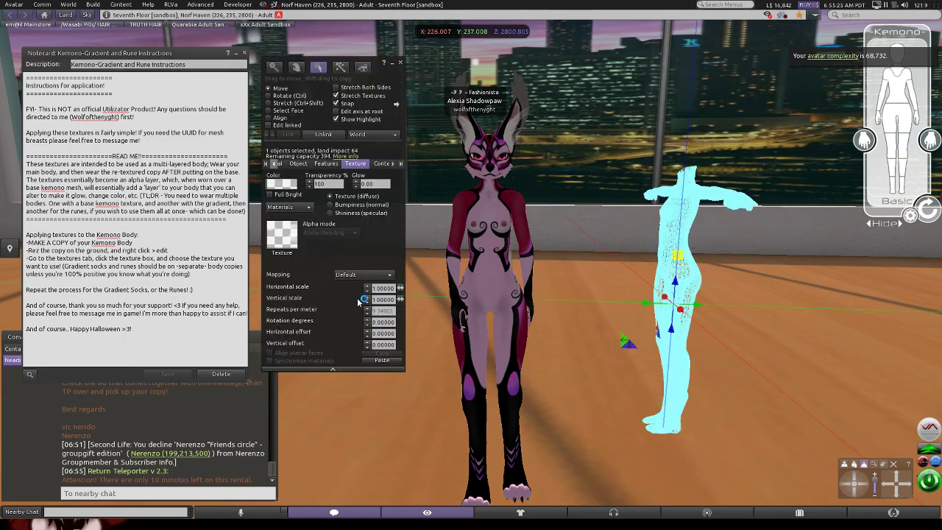
{"action": "left_click_drag", "start_coordinate": [680, 309], "coordinate": [587, 318]}
{"action": "key", "text": "ctrl"}
{"action": "left_click_drag", "start_coordinate": [643, 352], "coordinate": [643, 349]}
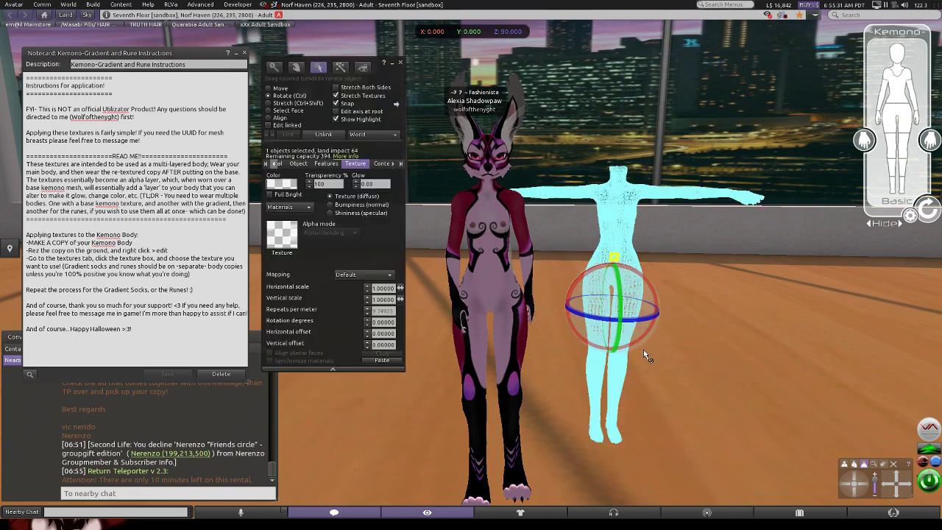
{"action": "left_click_drag", "start_coordinate": [620, 317], "coordinate": [668, 382]}
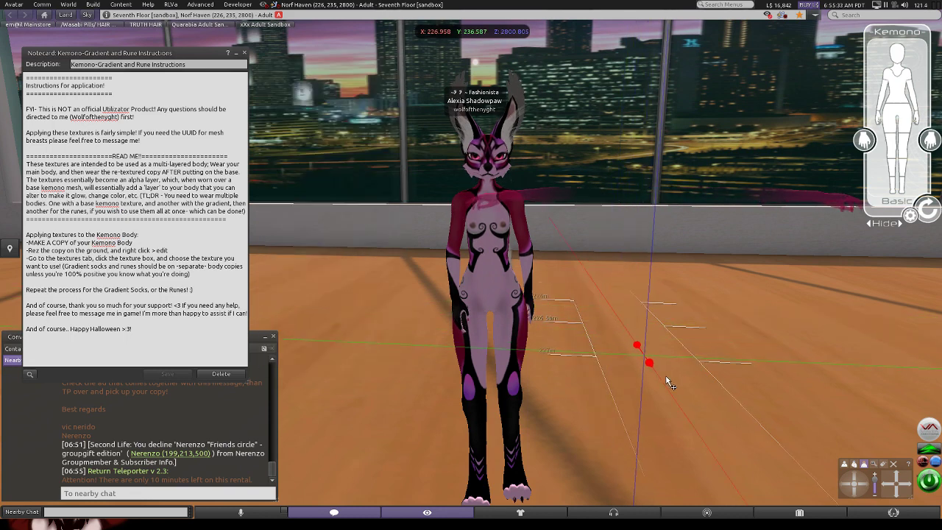
{"action": "left_click_drag", "start_coordinate": [715, 415], "coordinate": [720, 422]}
{"action": "left_click", "coordinate": [845, 483]}
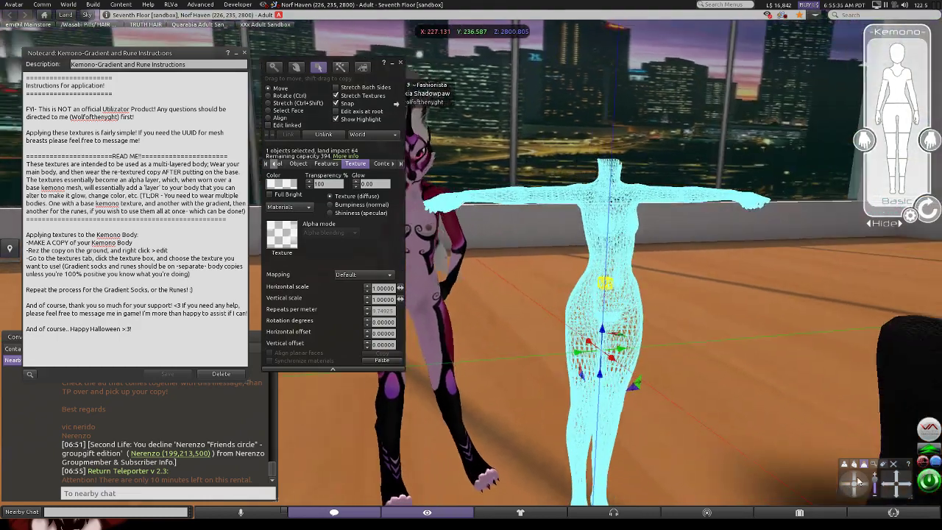
{"action": "left_click", "coordinate": [873, 482]}
{"action": "left_click", "coordinate": [888, 486]}
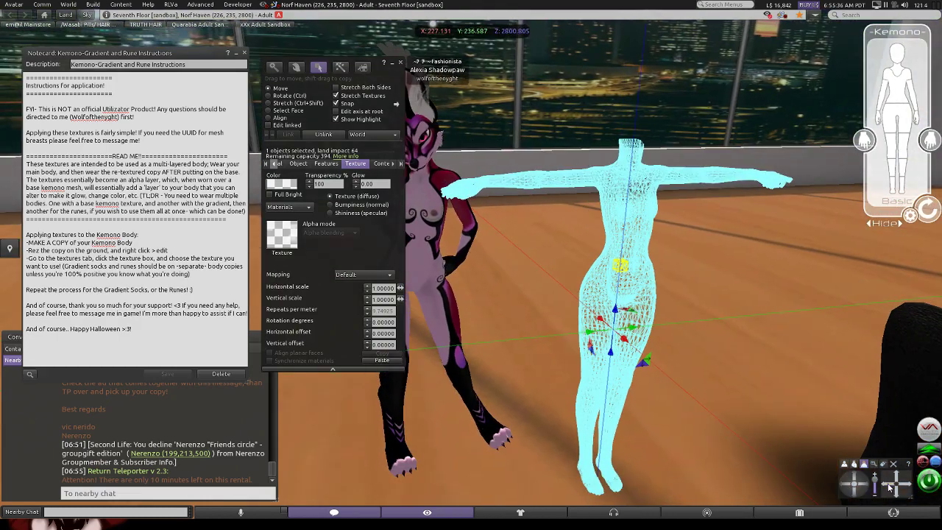
{"action": "left_click", "coordinate": [402, 61]}
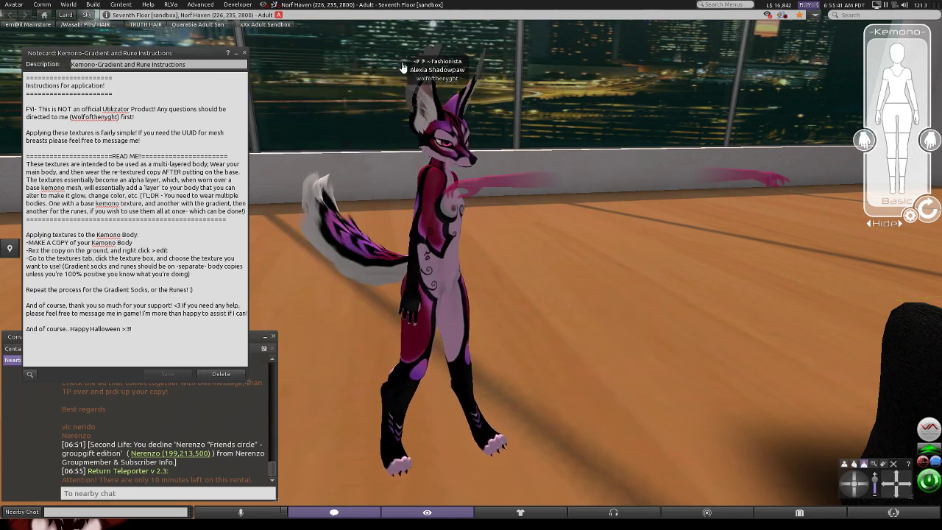
Reopen the rezzed gradient body for editing and switch to Select Face mode.
{"action": "right_click", "coordinate": [517, 188]}
{"action": "left_click", "coordinate": [541, 210]}
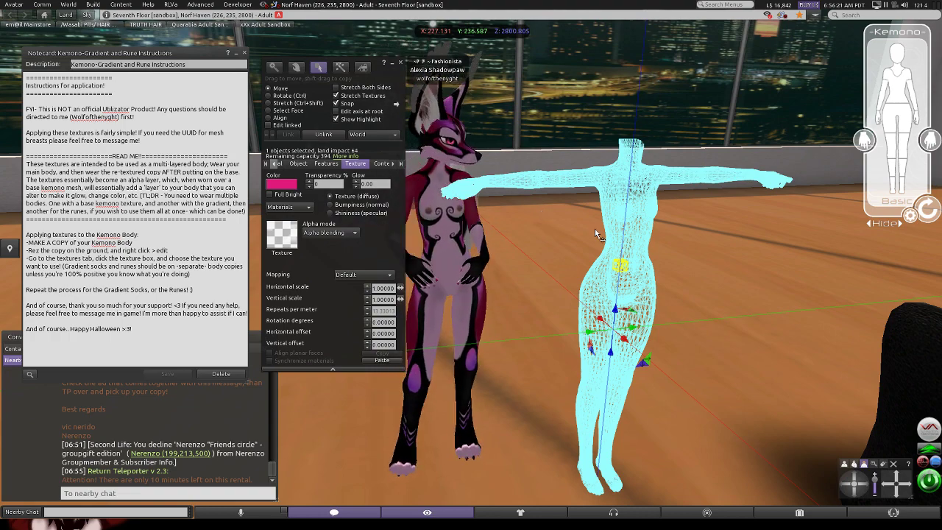
{"action": "scroll", "coordinate": [615, 223], "scroll_direction": "up", "scroll_amount": 4}
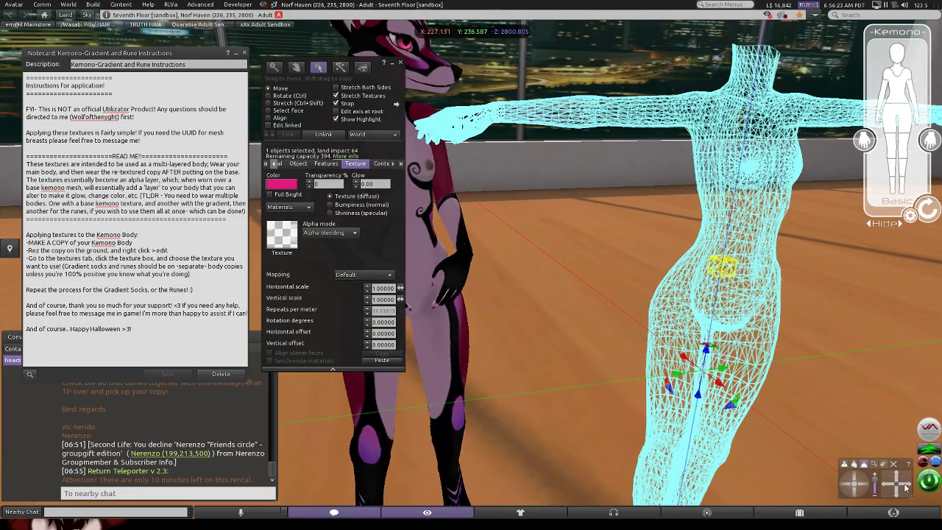
{"action": "left_click", "coordinate": [904, 484]}
{"action": "left_click", "coordinate": [895, 474]}
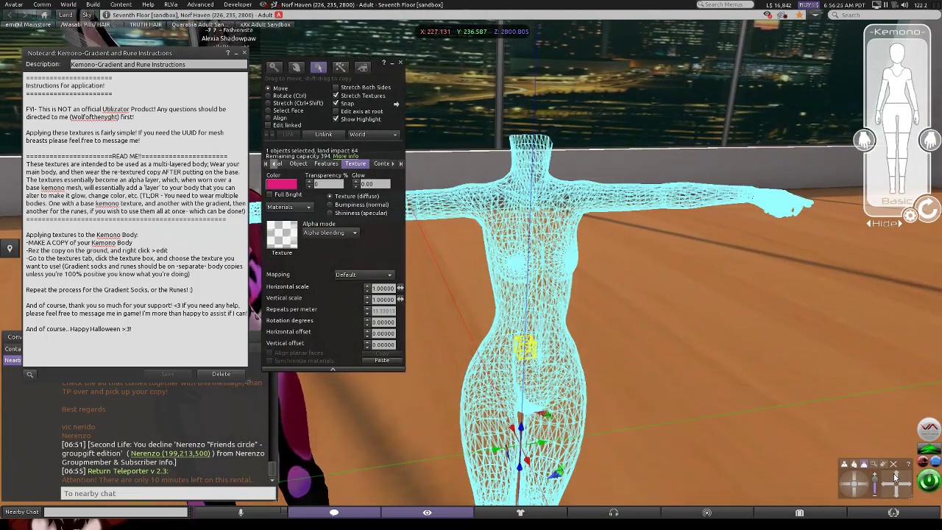
{"action": "left_click", "coordinate": [862, 483]}
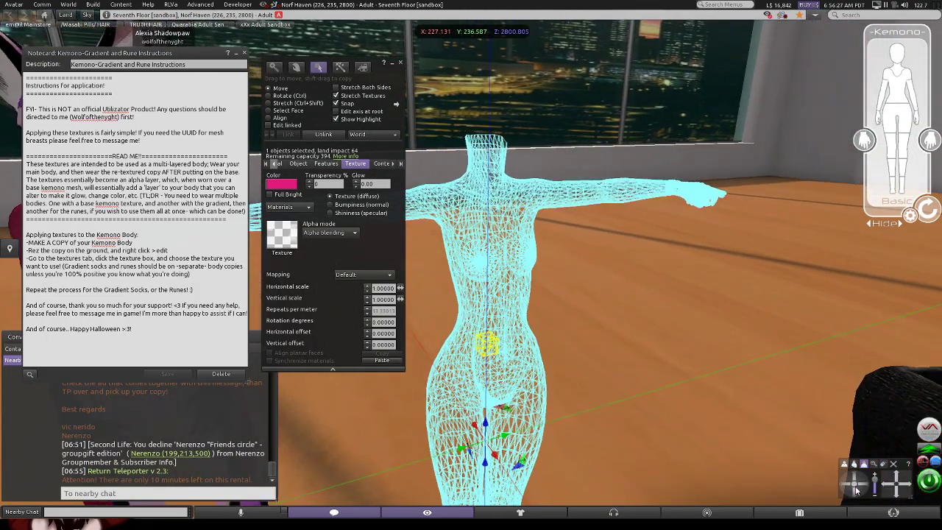
{"action": "left_click", "coordinate": [844, 483]}
{"action": "left_click", "coordinate": [896, 477]}
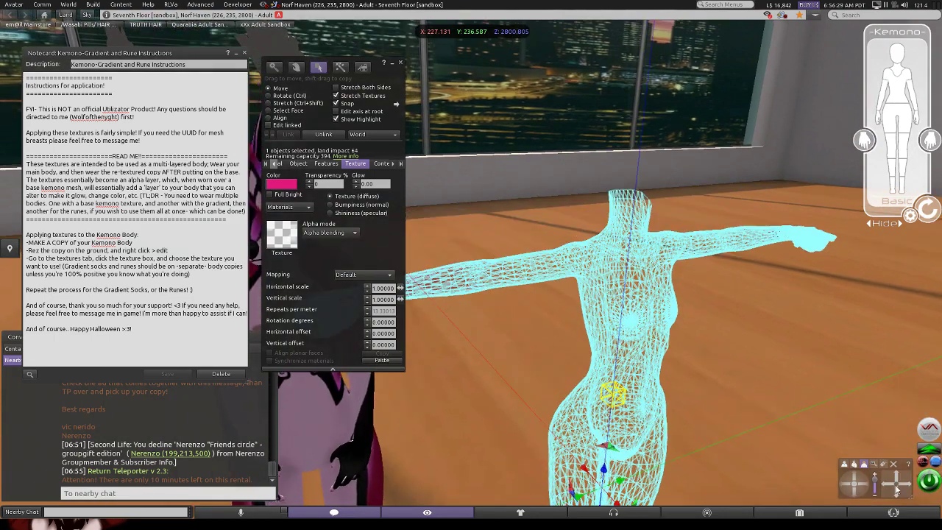
{"action": "left_click", "coordinate": [895, 494]}
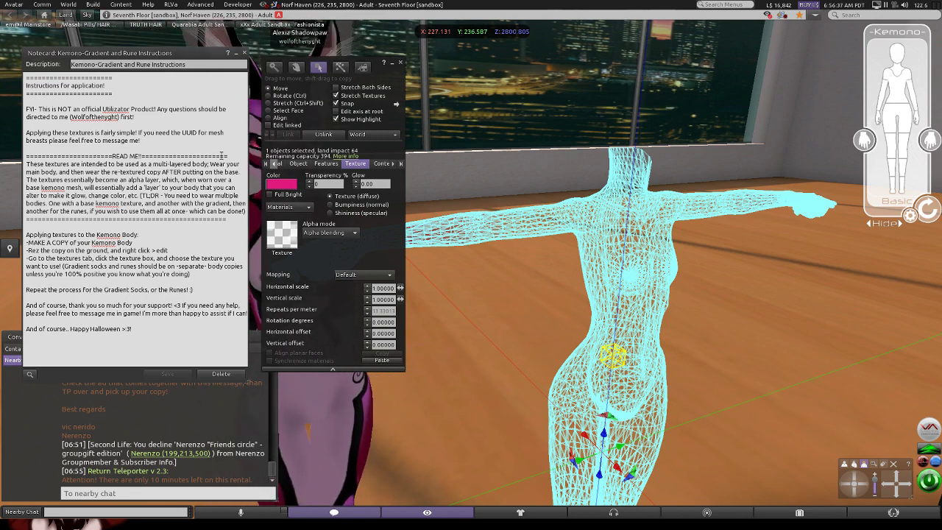
{"action": "left_click", "coordinate": [270, 111]}
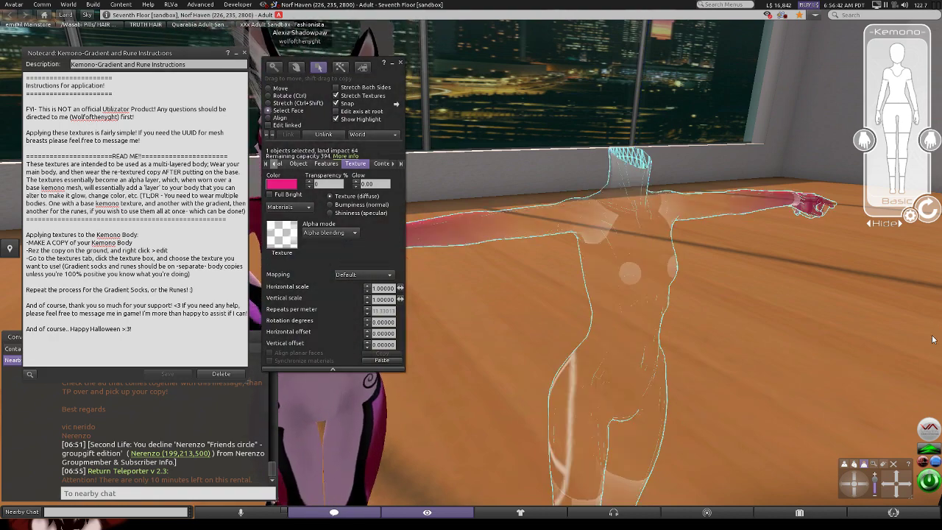
Select the shoulder patch nearest the avatar as a single face on the rezzed body.
{"action": "mouse_move", "coordinate": [853, 479]}
{"action": "left_mouse_down"}
{"action": "mouse_move", "coordinate": [845, 483]}
{"action": "mouse_move", "coordinate": [863, 485]}
{"action": "left_mouse_up"}
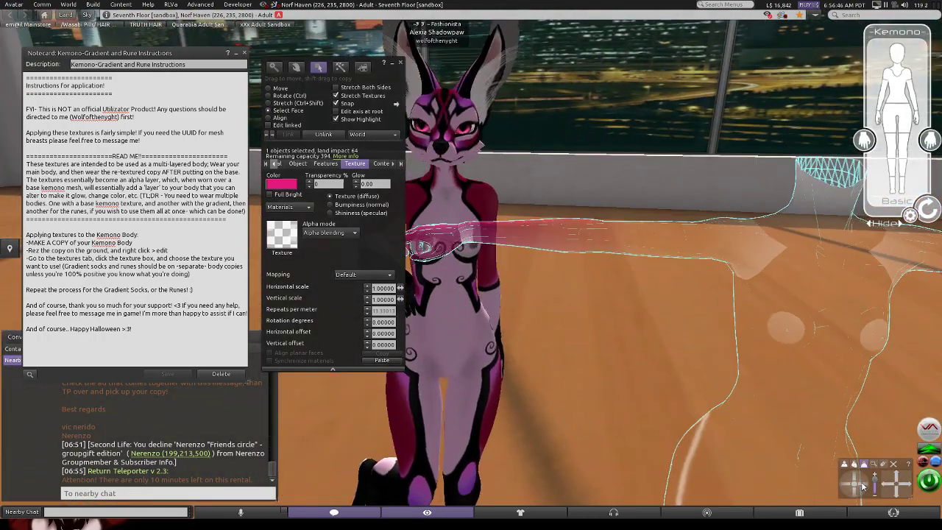
{"action": "left_click", "coordinate": [903, 481]}
{"action": "left_click", "coordinate": [904, 481]}
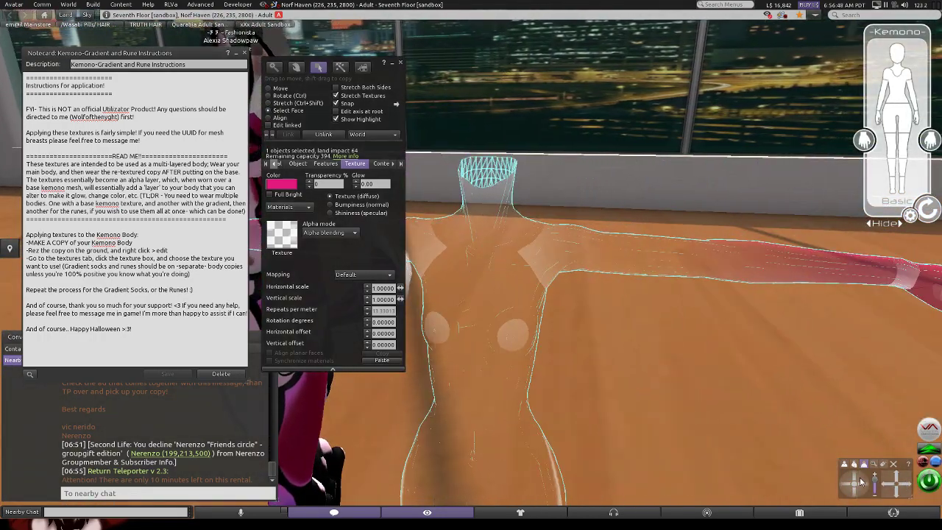
{"action": "left_click", "coordinate": [860, 482]}
{"action": "left_click", "coordinate": [887, 487]}
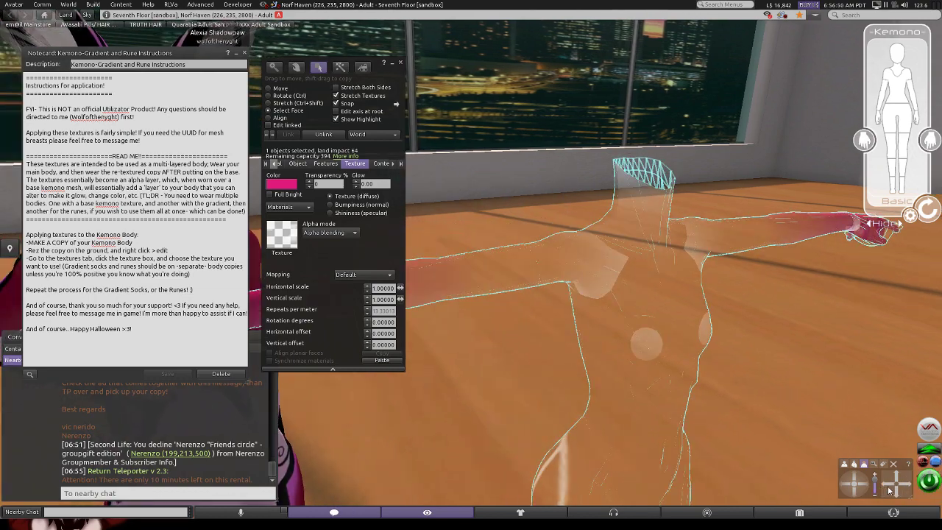
{"action": "left_click_drag", "start_coordinate": [888, 490], "coordinate": [905, 490]}
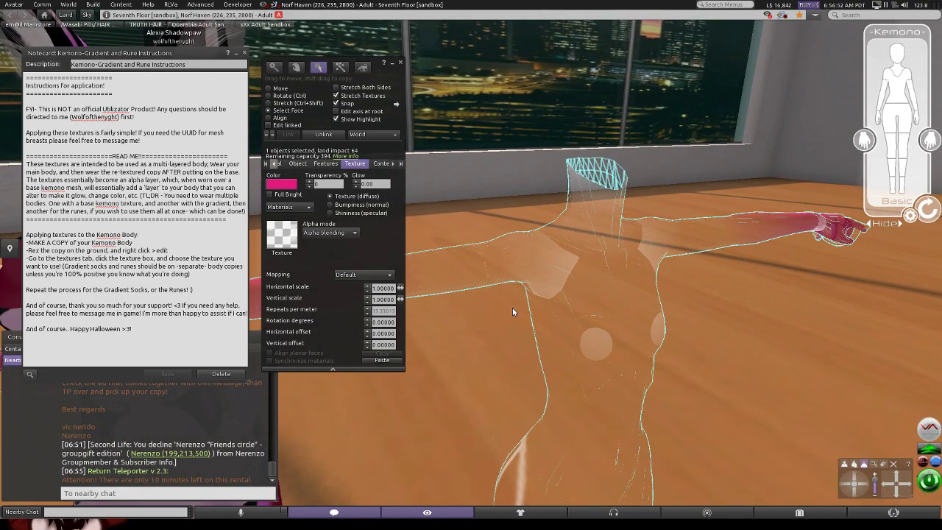
{"action": "left_click", "coordinate": [550, 259]}
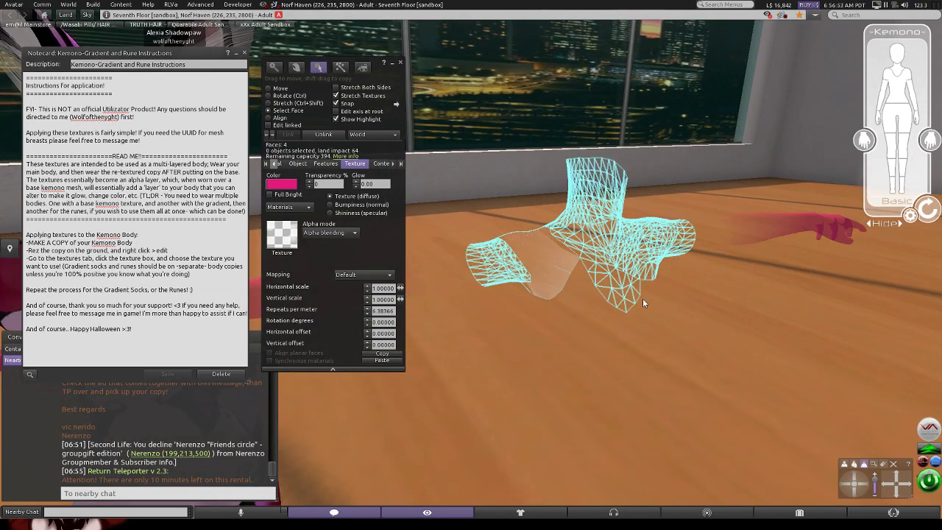
Extend the face selection to the upper arms, upper chest, neck and opposite shoulder of the rezzed gradient body.
{"action": "scroll", "coordinate": [636, 294], "scroll_direction": "up", "scroll_amount": 3}
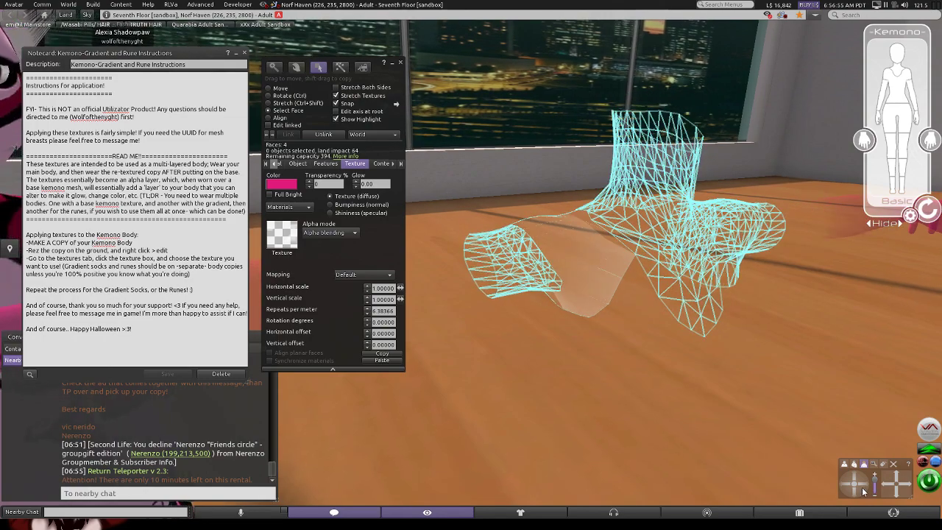
{"action": "left_click", "coordinate": [862, 488]}
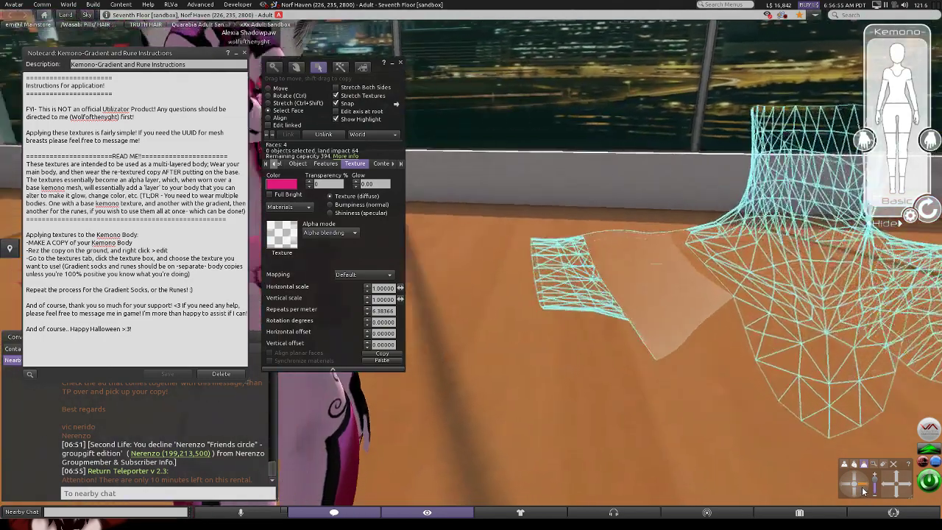
{"action": "left_click", "coordinate": [850, 486]}
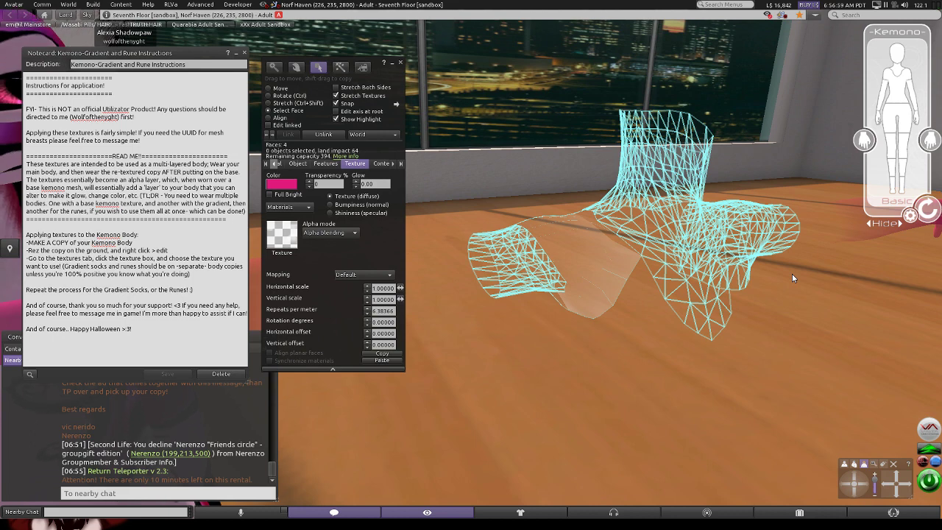
{"action": "scroll", "coordinate": [644, 286], "scroll_direction": "down", "scroll_amount": 1}
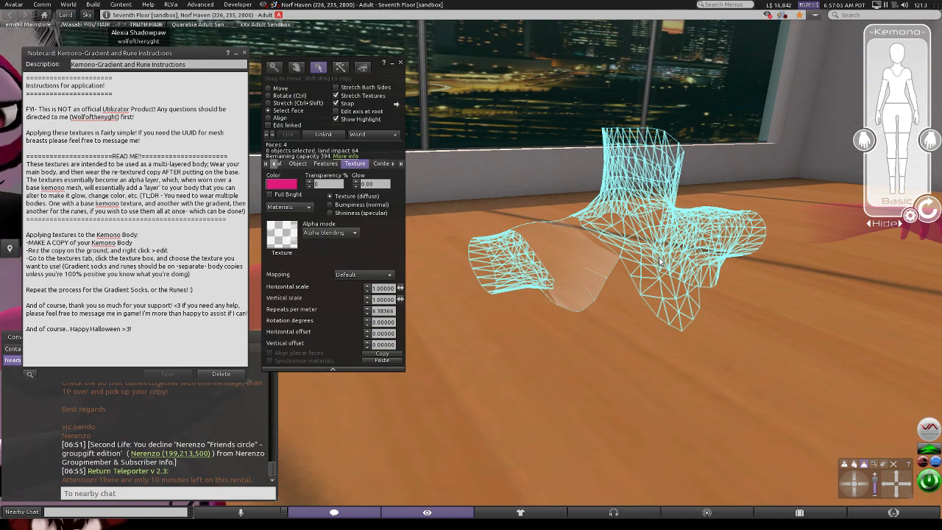
{"action": "scroll", "coordinate": [808, 226], "scroll_direction": "down", "scroll_amount": 3}
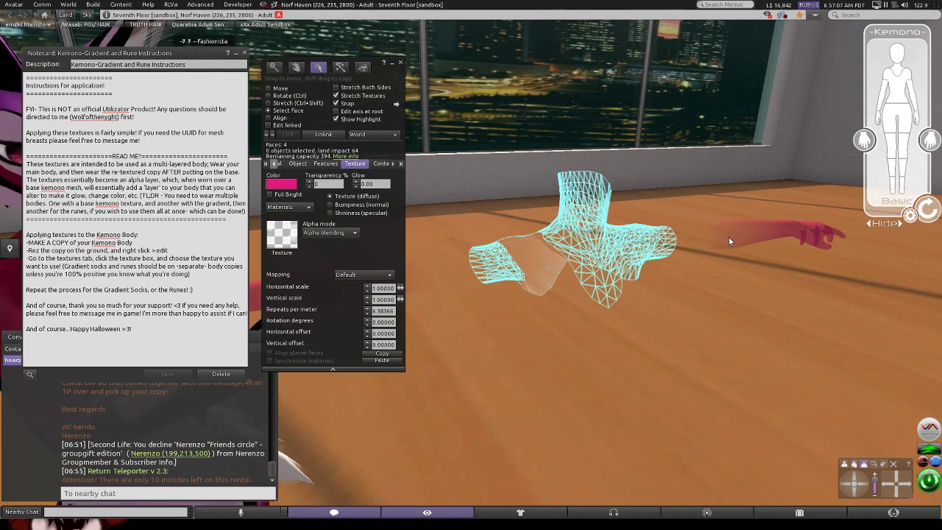
{"action": "scroll", "coordinate": [728, 236], "scroll_direction": "up", "scroll_amount": 3}
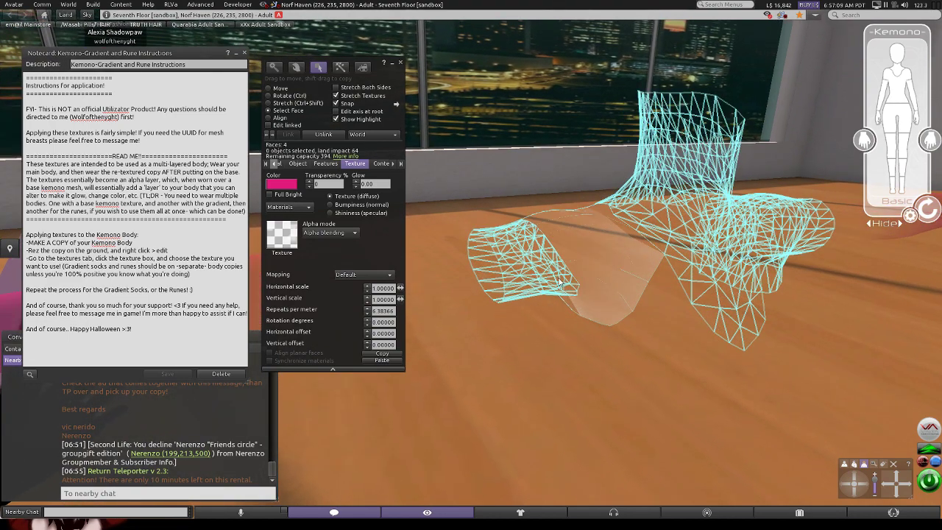
{"action": "left_click", "coordinate": [530, 257], "text": "shift"}
{"action": "left_click", "coordinate": [668, 213], "text": "shift"}
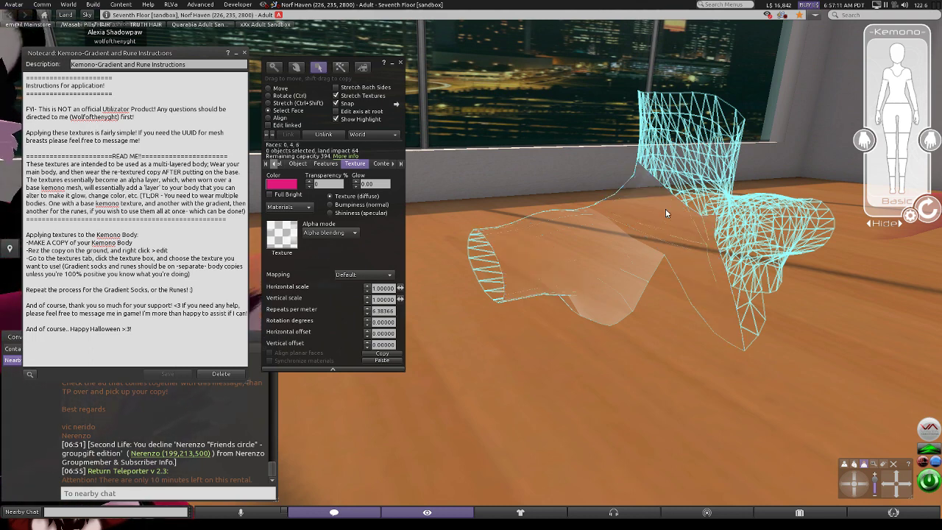
{"action": "left_click", "coordinate": [684, 166], "text": "shift"}
{"action": "left_click", "coordinate": [730, 224], "text": "shift"}
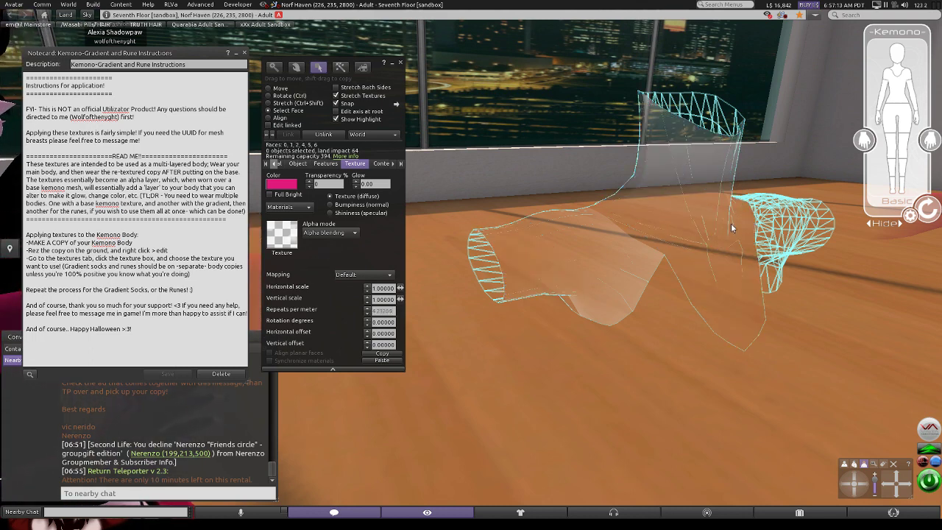
{"action": "left_click", "coordinate": [767, 227], "text": "shift"}
{"action": "left_click", "coordinate": [774, 281], "text": "shift"}
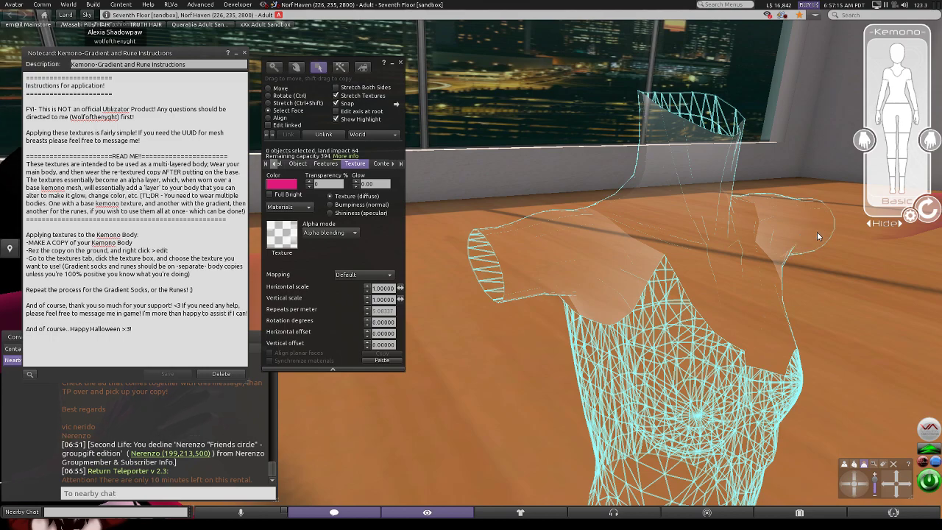
Add the torso faces below the chest and across the back, down to the waist, to the face selection.
{"action": "left_click", "coordinate": [864, 483]}
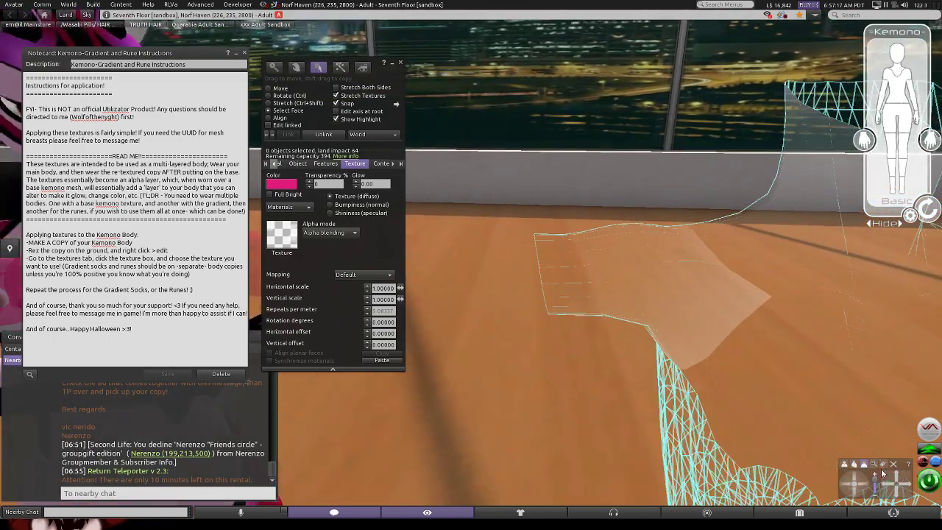
{"action": "left_click_drag", "start_coordinate": [883, 473], "coordinate": [846, 483]}
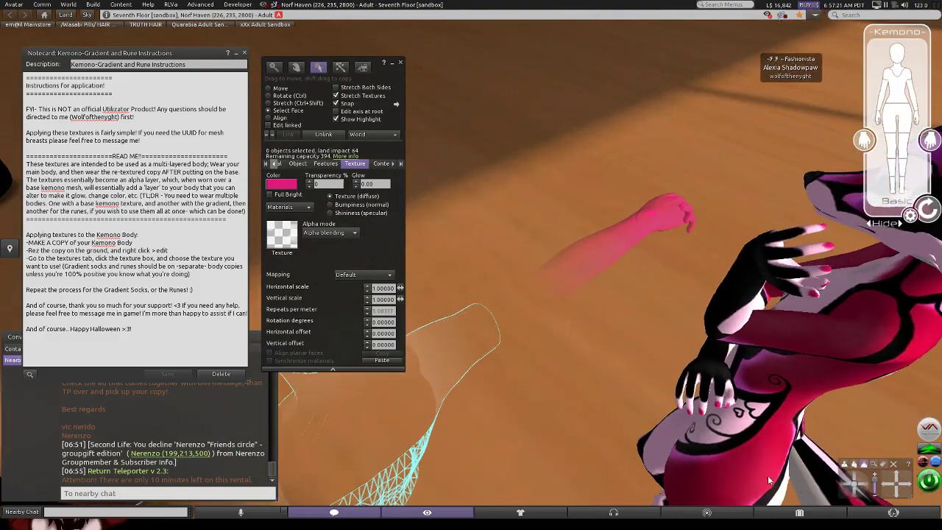
{"action": "left_click_drag", "start_coordinate": [767, 480], "coordinate": [604, 413]}
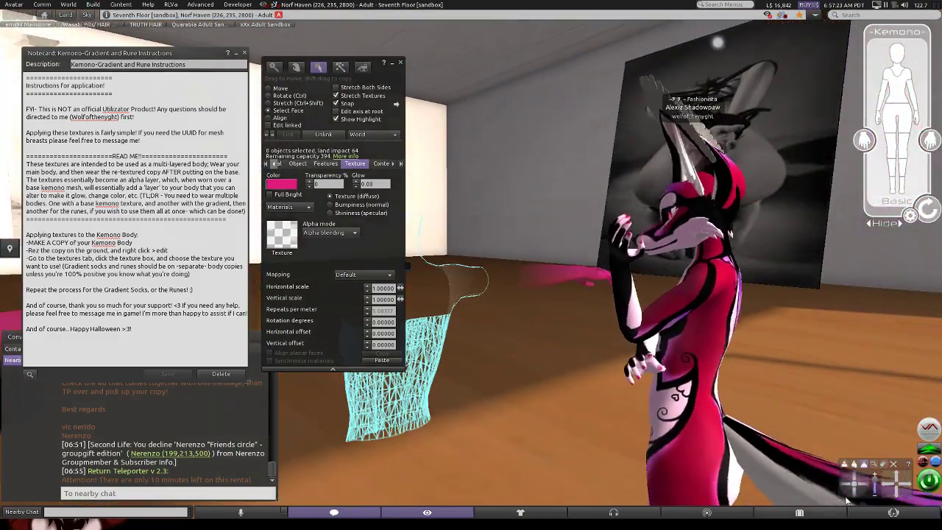
{"action": "left_click_drag", "start_coordinate": [853, 483], "coordinate": [725, 408]}
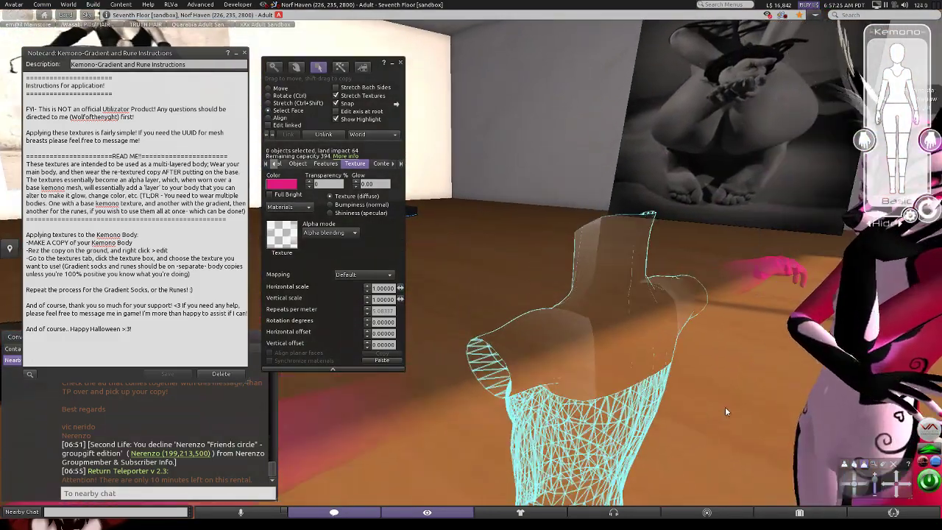
{"action": "left_click", "coordinate": [843, 482]}
{"action": "left_click", "coordinate": [898, 488]}
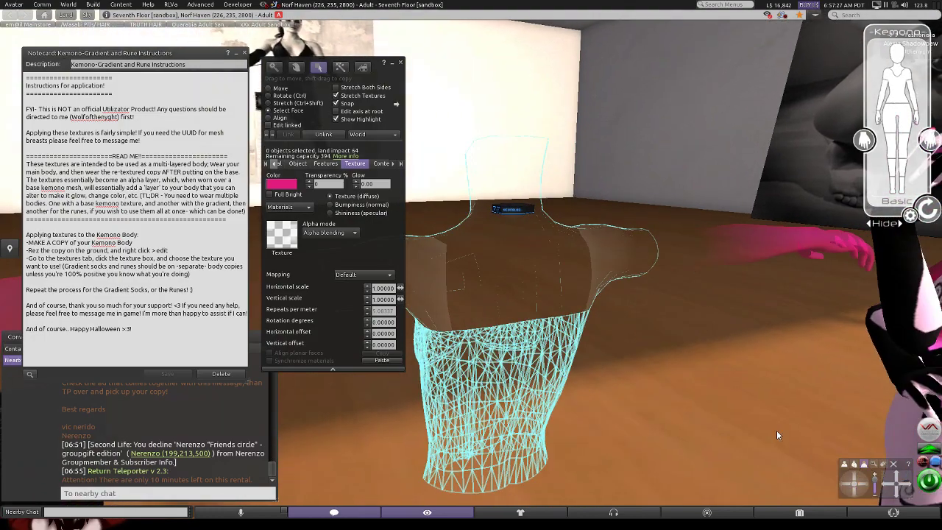
{"action": "left_click", "coordinate": [510, 337], "text": "shift"}
{"action": "left_click", "coordinate": [549, 335], "text": "shift"}
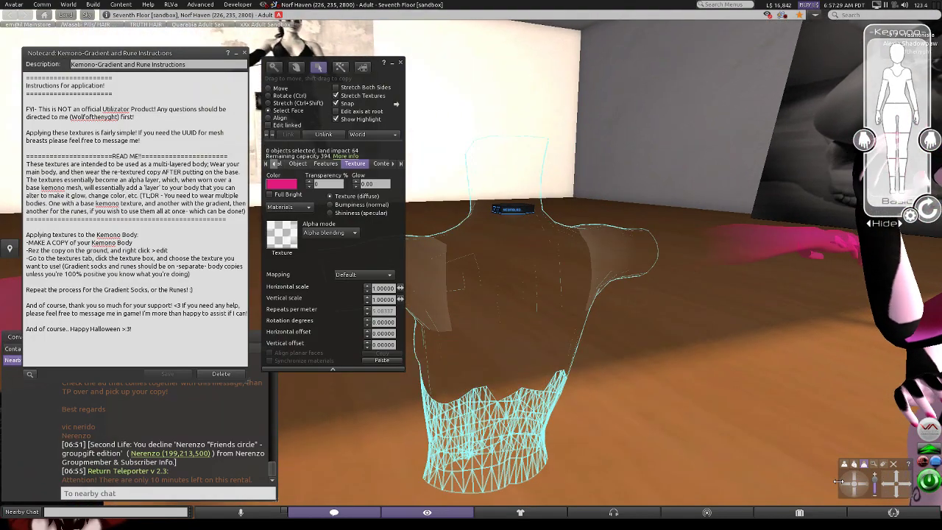
Examine the selected torso, neck and arm faces from the front of the body.
{"action": "left_click_drag", "start_coordinate": [838, 482], "coordinate": [846, 487]}
{"action": "left_click", "coordinate": [887, 485]}
{"action": "left_click", "coordinate": [888, 485]}
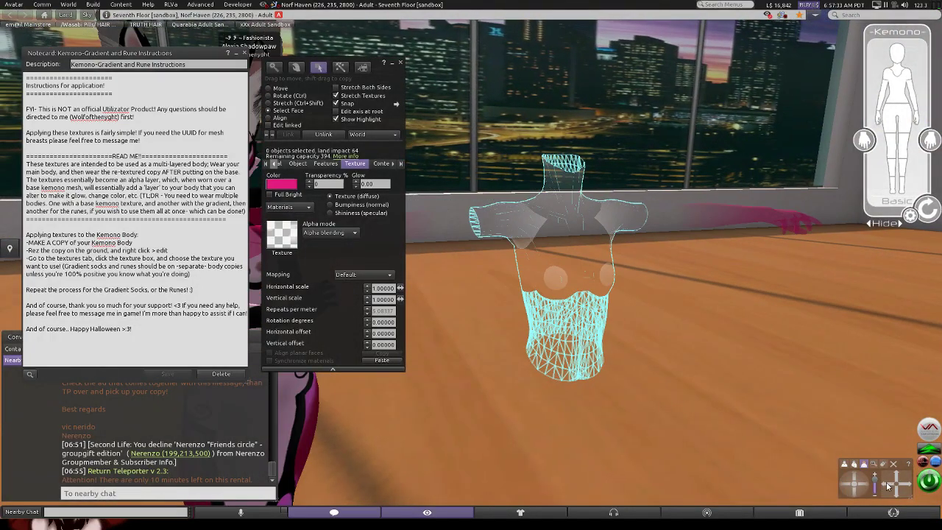
{"action": "left_click", "coordinate": [897, 480]}
{"action": "scroll", "coordinate": [693, 336], "scroll_direction": "up", "scroll_amount": 2}
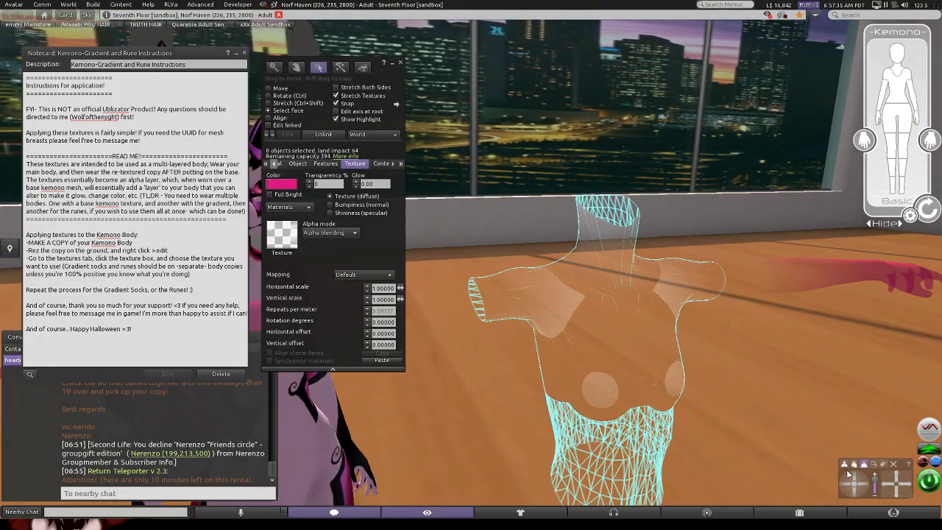
{"action": "left_click", "coordinate": [856, 478]}
{"action": "left_click", "coordinate": [904, 483]}
{"action": "left_click", "coordinate": [896, 492]}
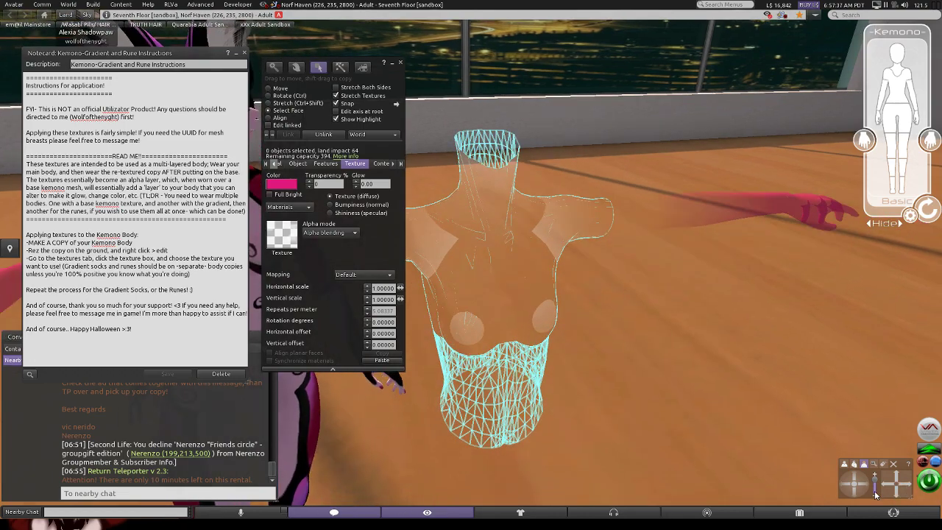
{"action": "left_click", "coordinate": [884, 485]}
{"action": "left_click_drag", "start_coordinate": [847, 485], "coordinate": [892, 491]}
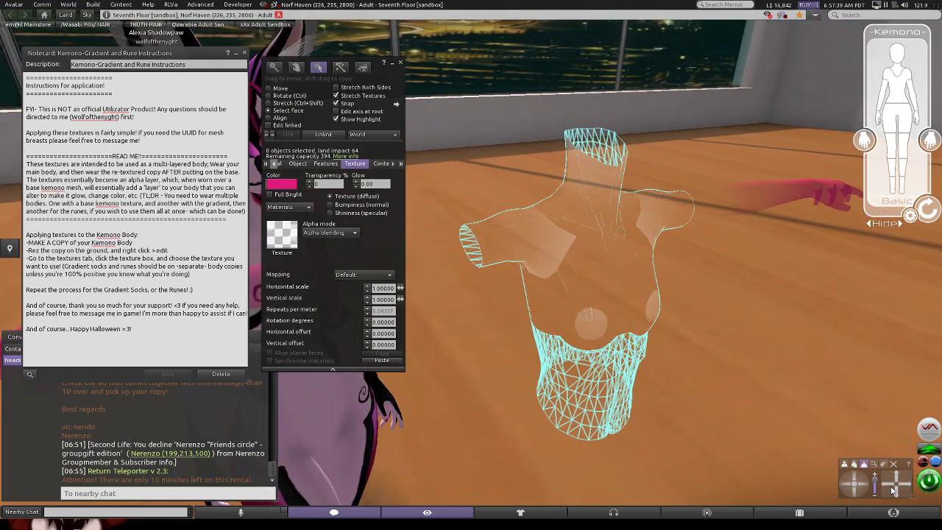
Try the Kemono_RuneTattoos texture from the KM_GradientSocks&Runes folder on the selected faces.
{"action": "left_click", "coordinate": [280, 238]}
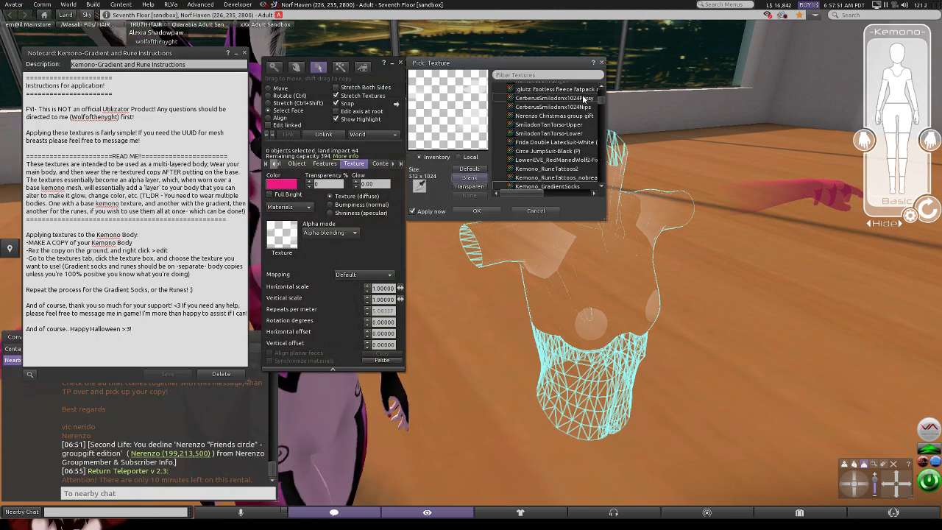
{"action": "left_click_drag", "start_coordinate": [601, 100], "coordinate": [600, 87]}
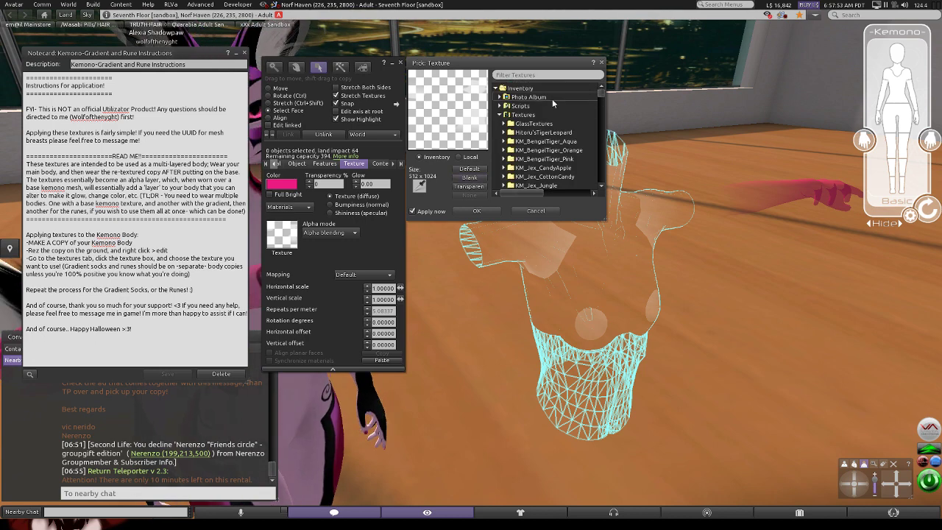
{"action": "left_click", "coordinate": [500, 114]}
{"action": "left_click", "coordinate": [537, 141]}
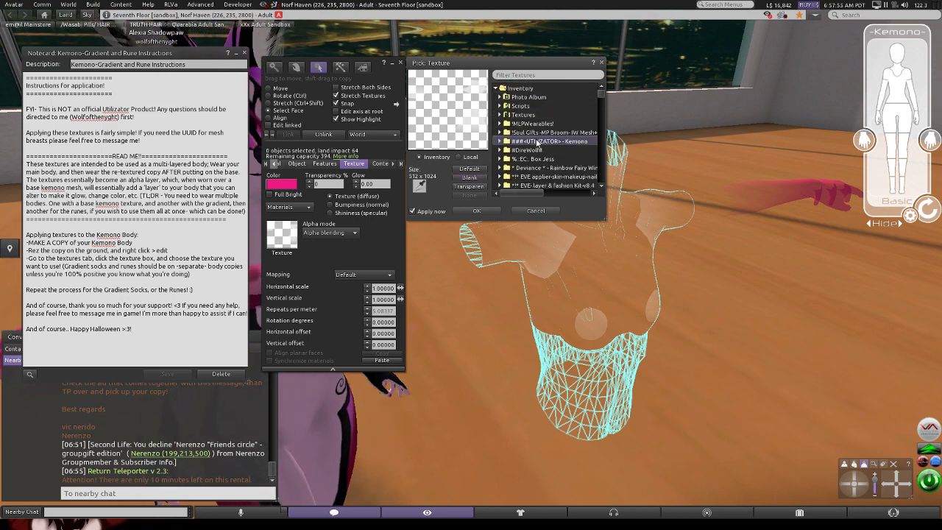
{"action": "scroll", "coordinate": [535, 138], "scroll_direction": "down", "scroll_amount": 10}
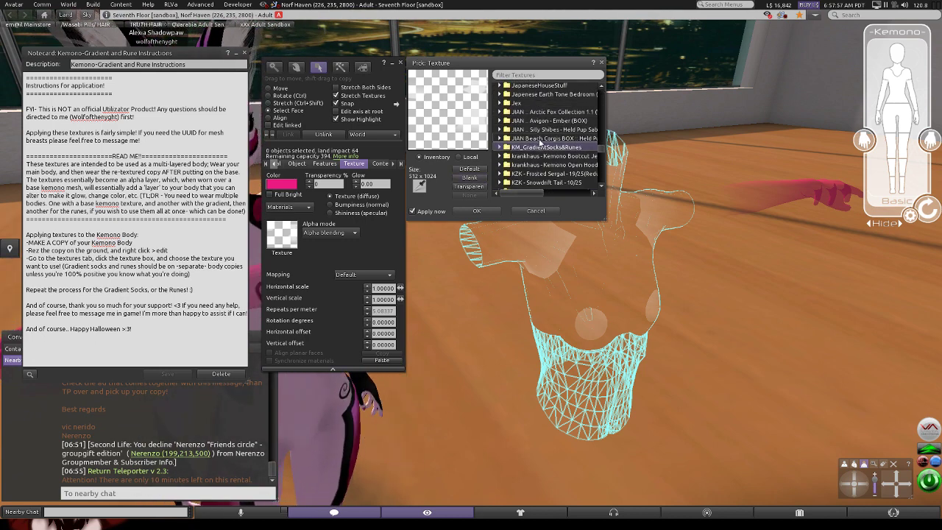
{"action": "double_click", "coordinate": [551, 147]}
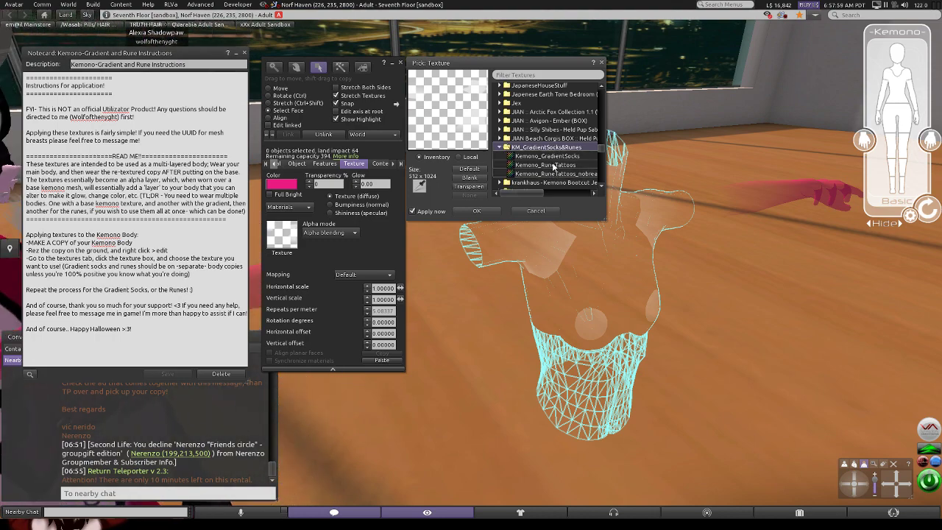
{"action": "left_click", "coordinate": [557, 164]}
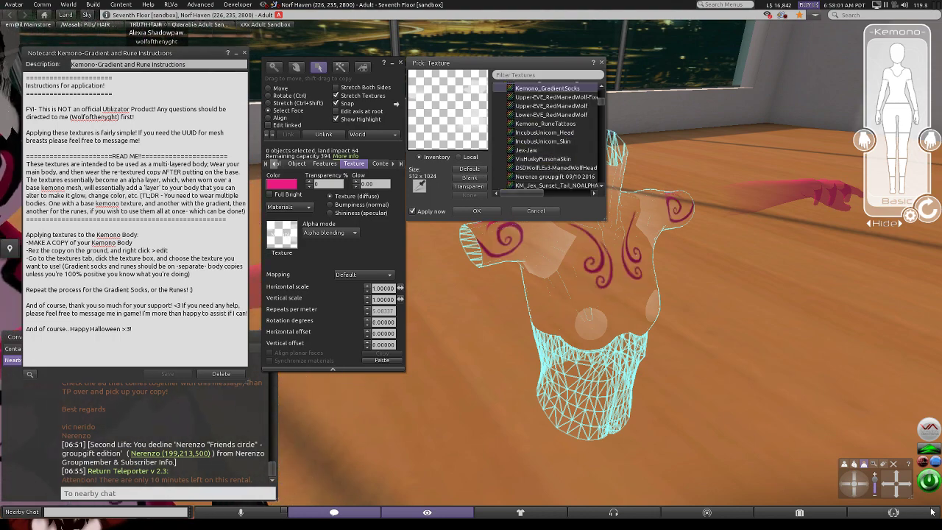
Check the rune placement on the chest and arms, and discard the texture change.
{"action": "mouse_move", "coordinate": [853, 483]}
{"action": "left_mouse_down"}
{"action": "mouse_move", "coordinate": [860, 489]}
{"action": "mouse_move", "coordinate": [853, 483]}
{"action": "left_mouse_up"}
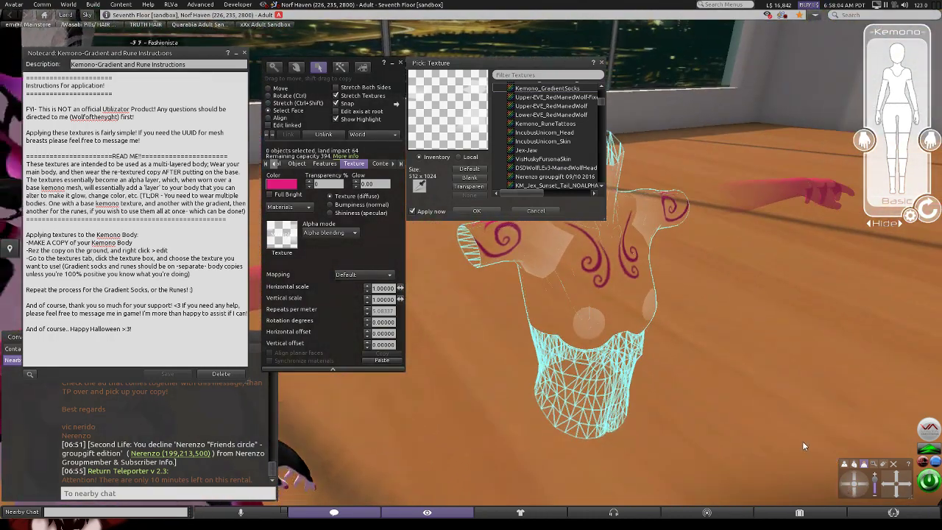
{"action": "left_click", "coordinate": [456, 254], "text": "shift"}
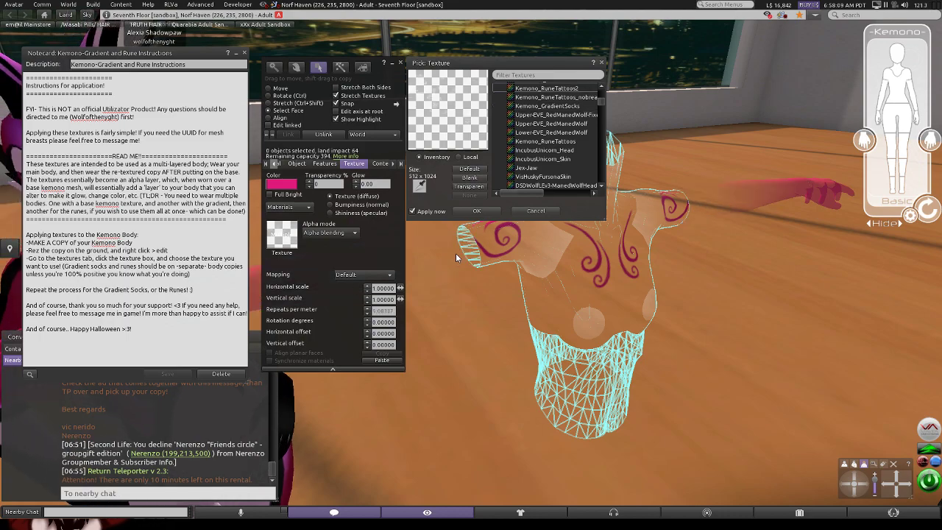
{"action": "left_click_drag", "start_coordinate": [866, 491], "coordinate": [867, 490]}
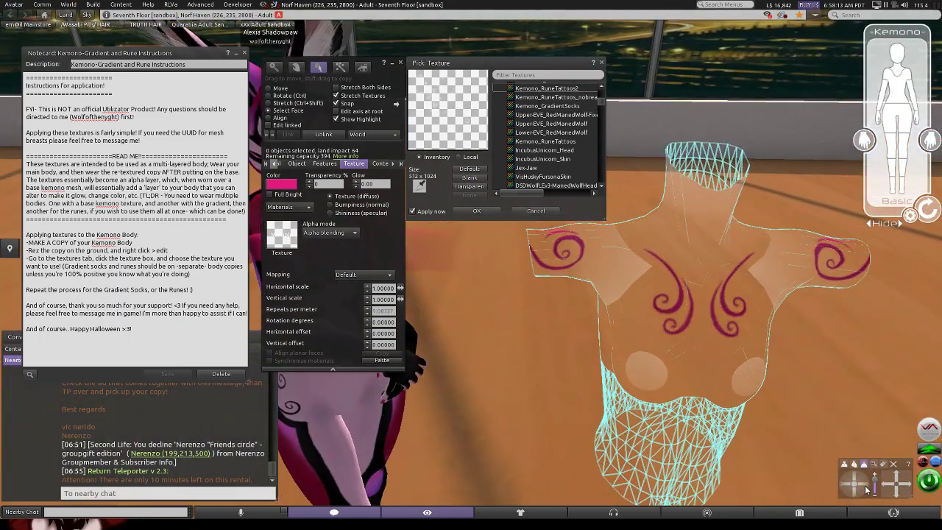
{"action": "left_click", "coordinate": [536, 211]}
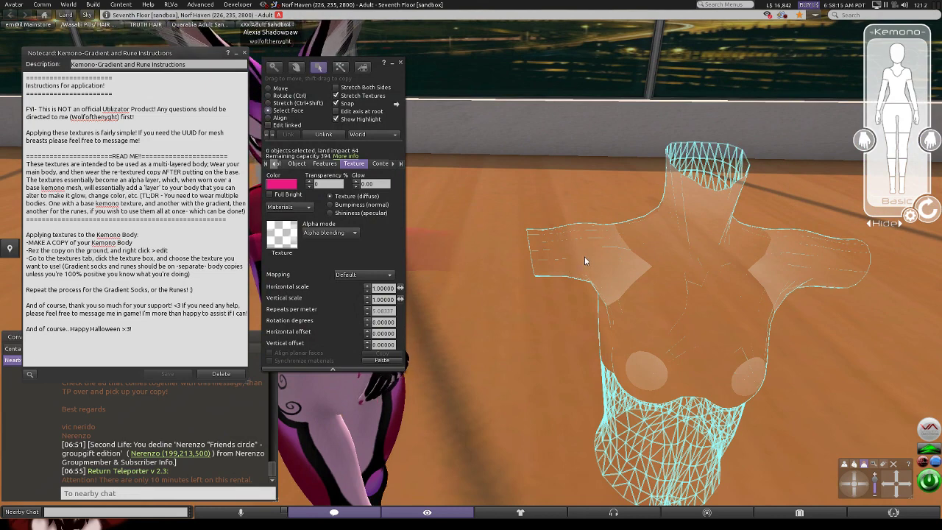
Start a new face selection with the near shoulder patch, upper chest, neck, and opposite shoulder and upper arm.
{"action": "left_click", "coordinate": [584, 256]}
{"action": "left_click", "coordinate": [659, 247], "text": "shift"}
{"action": "left_click", "coordinate": [707, 298], "text": "shift"}
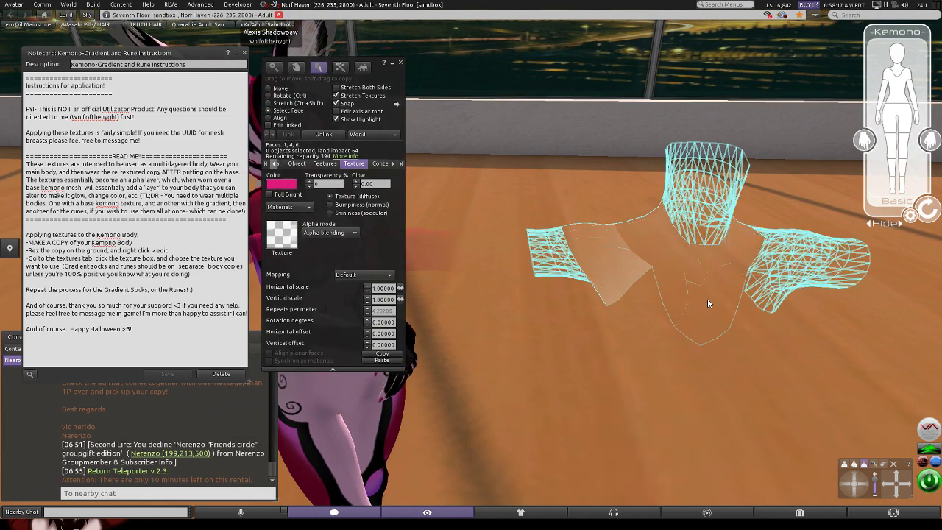
{"action": "left_click", "coordinate": [692, 213], "text": "shift"}
{"action": "left_click", "coordinate": [720, 206], "text": "shift"}
{"action": "left_click", "coordinate": [775, 270], "text": "shift"}
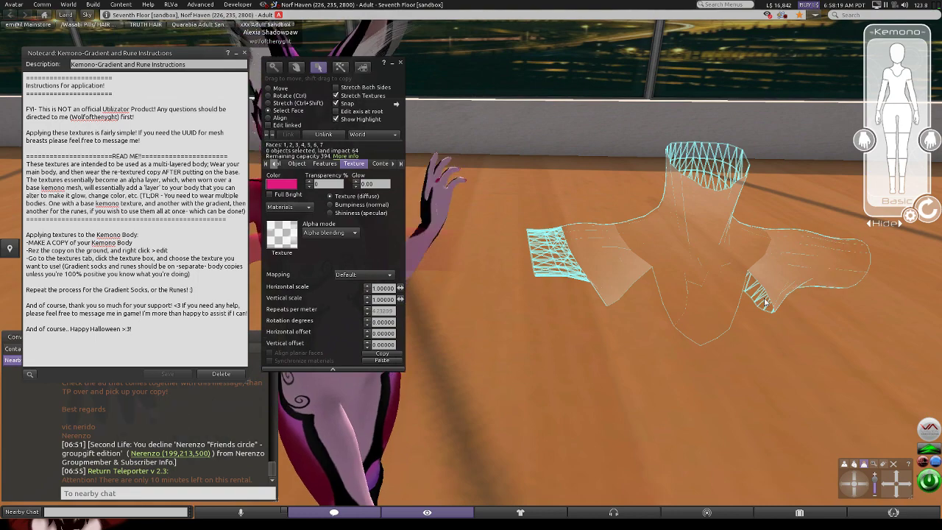
{"action": "left_click", "coordinate": [757, 291], "text": "shift"}
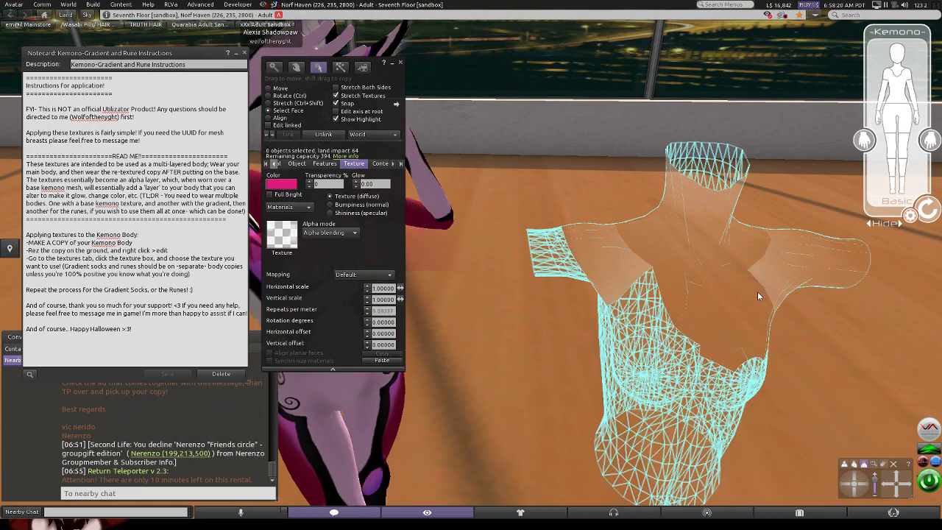
Add the torso faces down to the waist to the selection and exclude the far upper arm.
{"action": "left_click", "coordinate": [844, 483]}
{"action": "left_click", "coordinate": [627, 344], "text": "shift"}
{"action": "left_click", "coordinate": [673, 337], "text": "shift"}
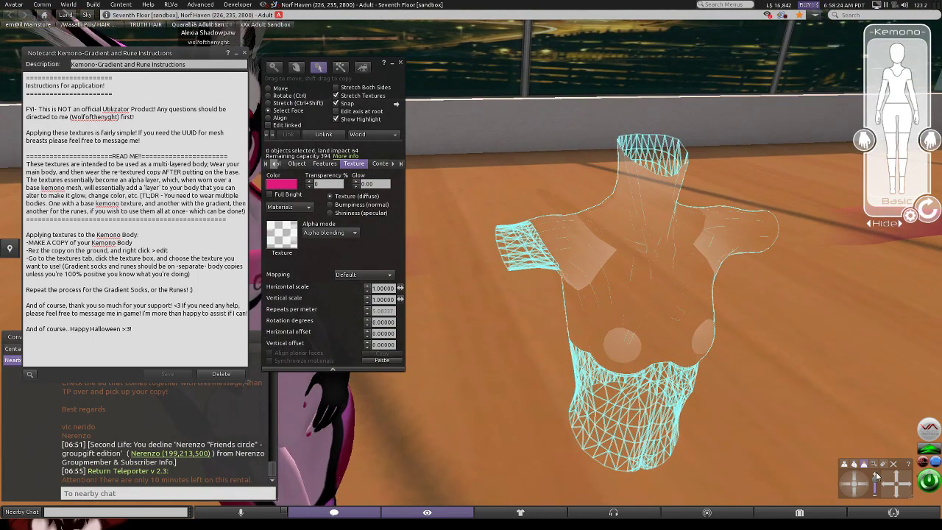
{"action": "left_click", "coordinate": [885, 482]}
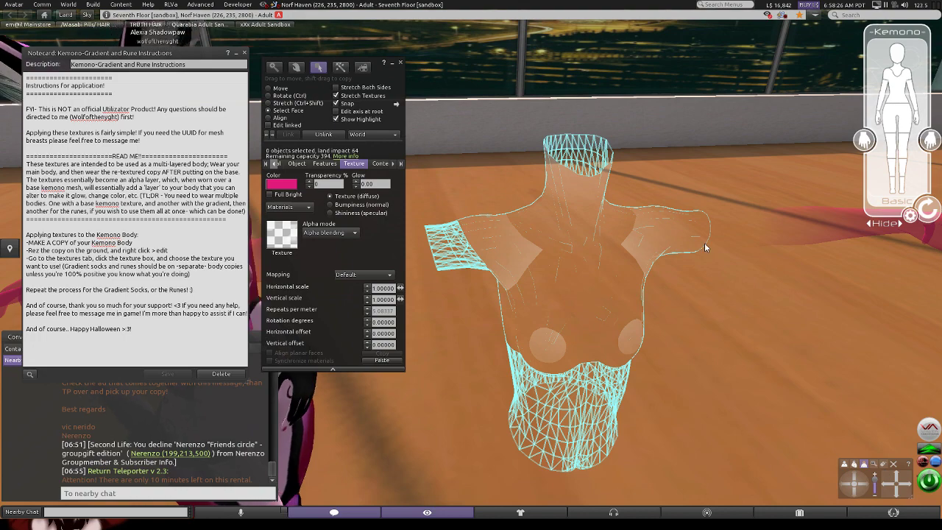
{"action": "left_click", "coordinate": [854, 492]}
{"action": "left_click", "coordinate": [855, 476]}
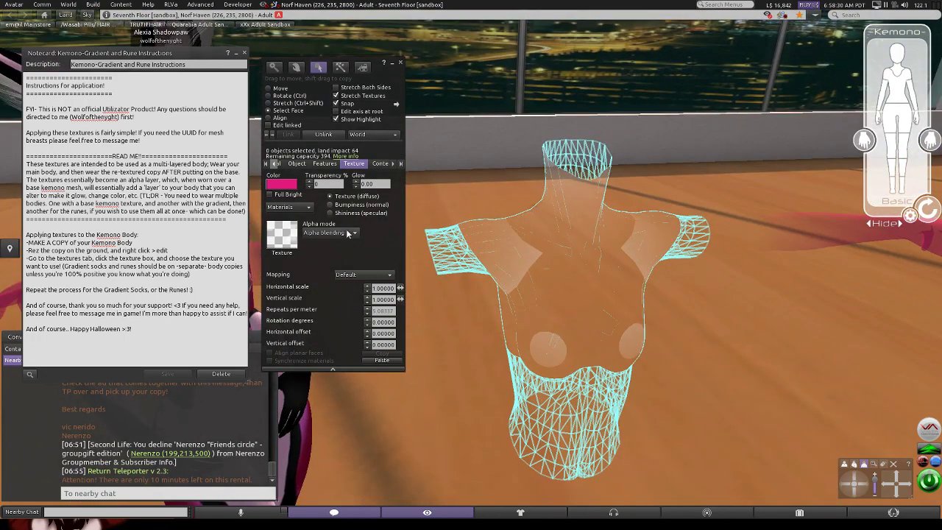
Try the Kemono_RuneTattoos texture on the selected chest and shoulder faces, and discard the change.
{"action": "left_click", "coordinate": [280, 231]}
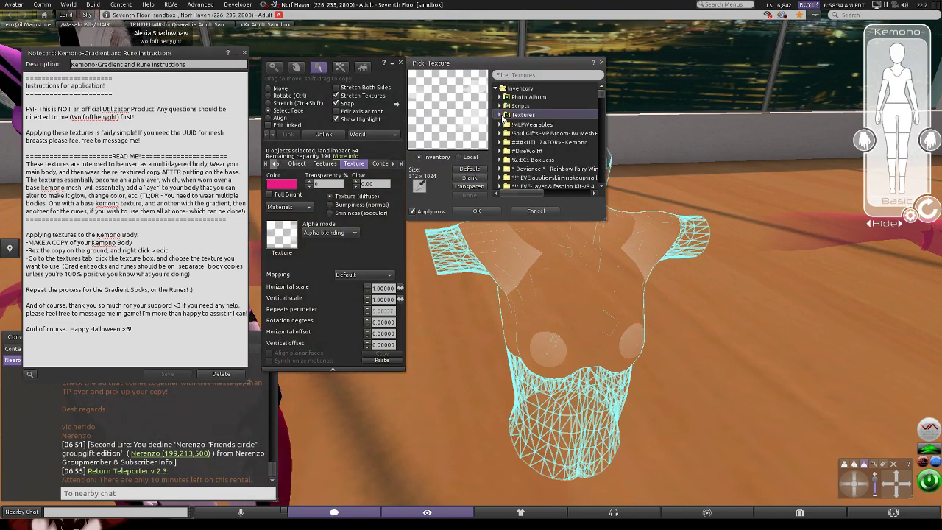
{"action": "scroll", "coordinate": [526, 107], "scroll_direction": "down", "scroll_amount": 10}
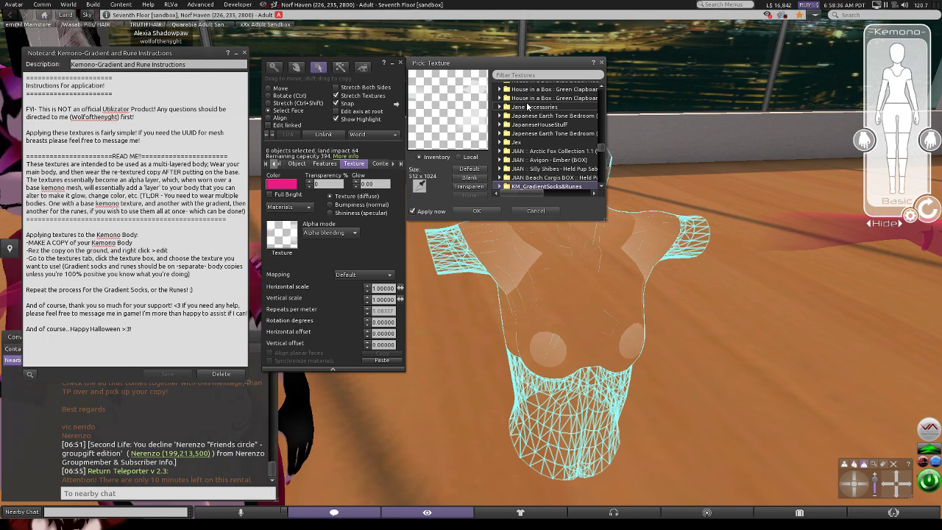
{"action": "double_click", "coordinate": [545, 147]}
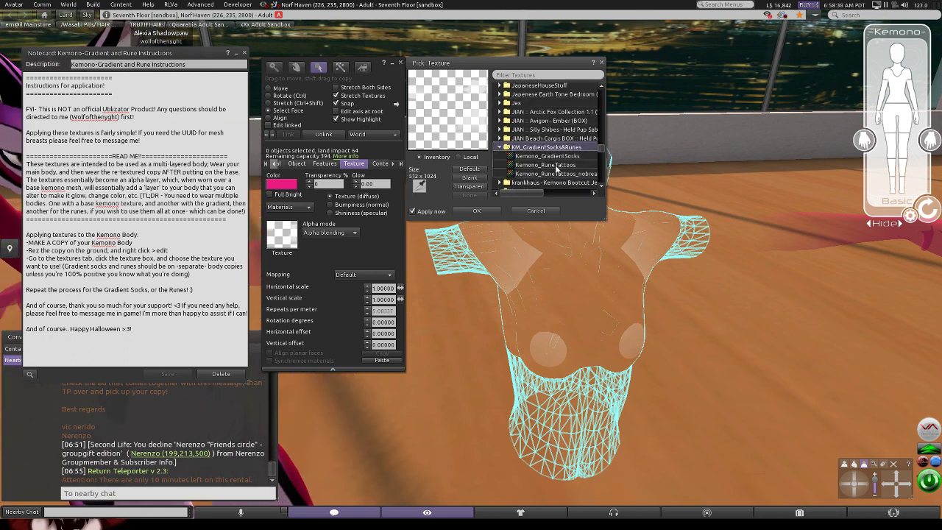
{"action": "left_click", "coordinate": [557, 165]}
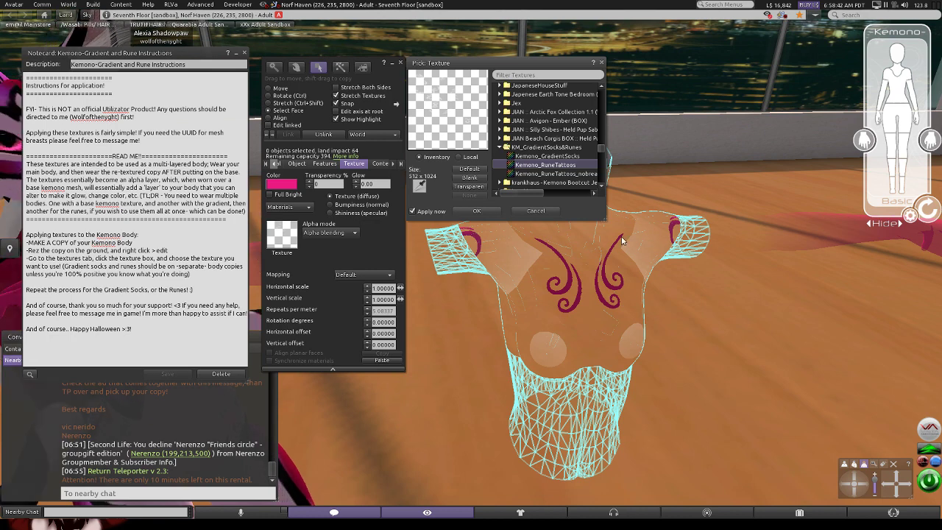
{"action": "left_click", "coordinate": [535, 210]}
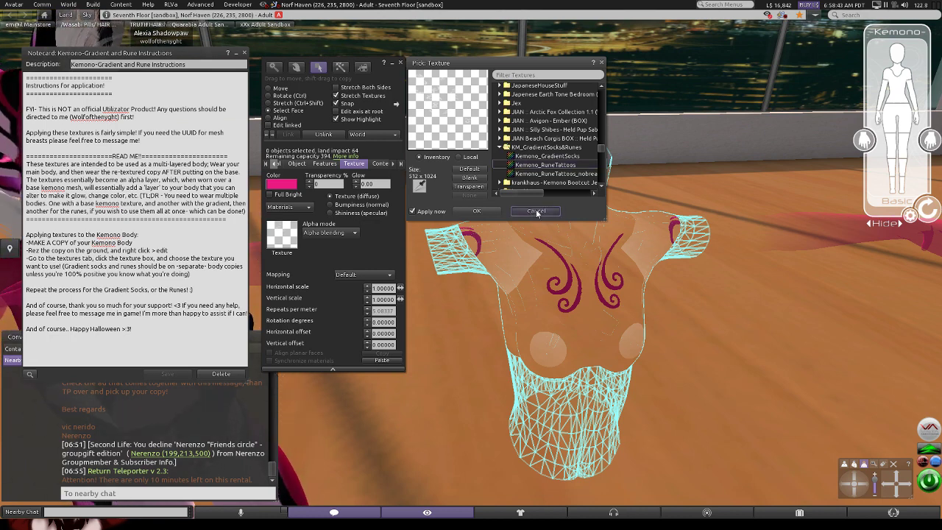
Exclude both shoulder faces from the selection and browse the inventory textures for the remaining faces.
{"action": "left_click", "coordinate": [497, 248]}
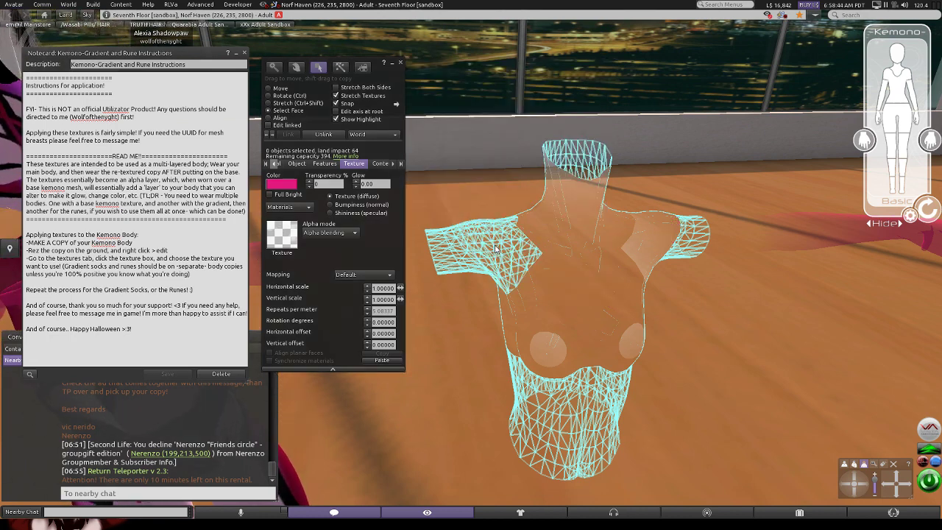
{"action": "left_click", "coordinate": [288, 236]}
{"action": "scroll", "coordinate": [566, 129], "scroll_direction": "up", "scroll_amount": 10}
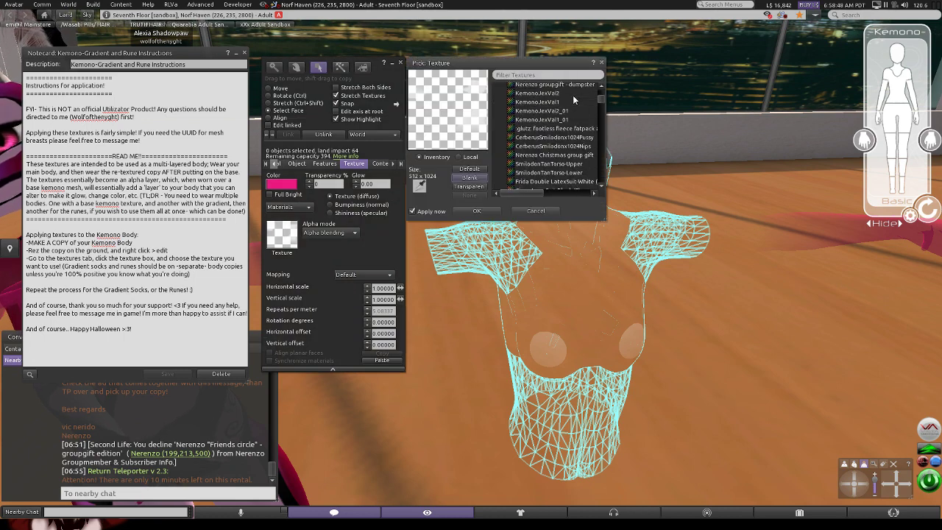
{"action": "scroll", "coordinate": [554, 124], "scroll_direction": "up", "scroll_amount": 4}
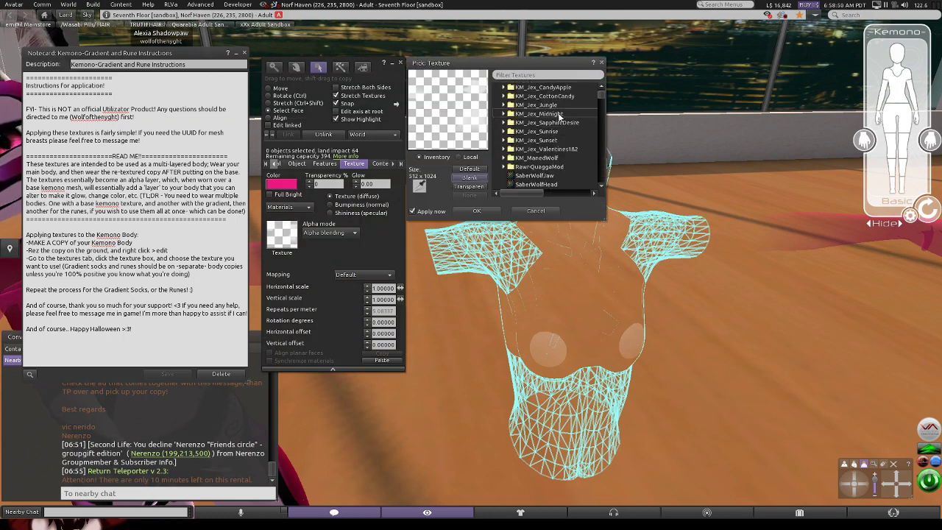
{"action": "double_click", "coordinate": [504, 114]}
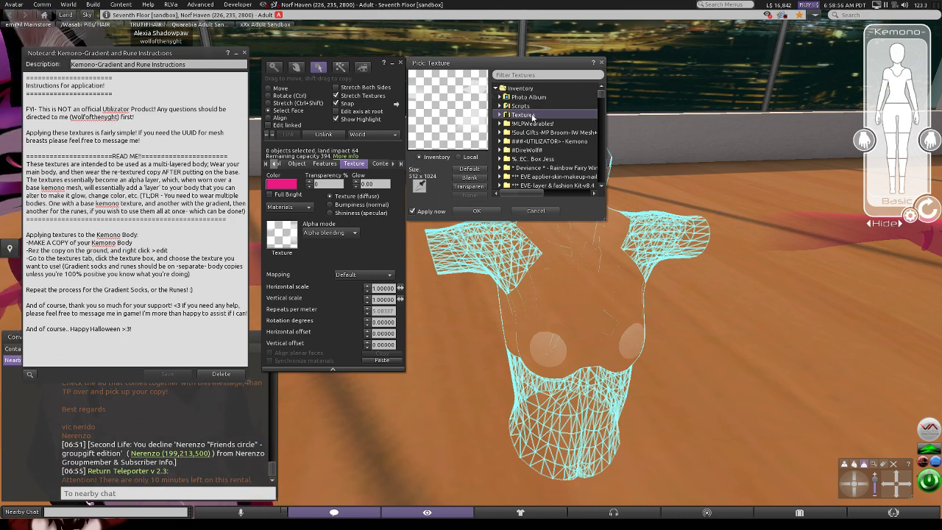
Search the inventory textures for "km_", clear the filter, and collapse the Textures folder.
{"action": "type", "text": "km_"}
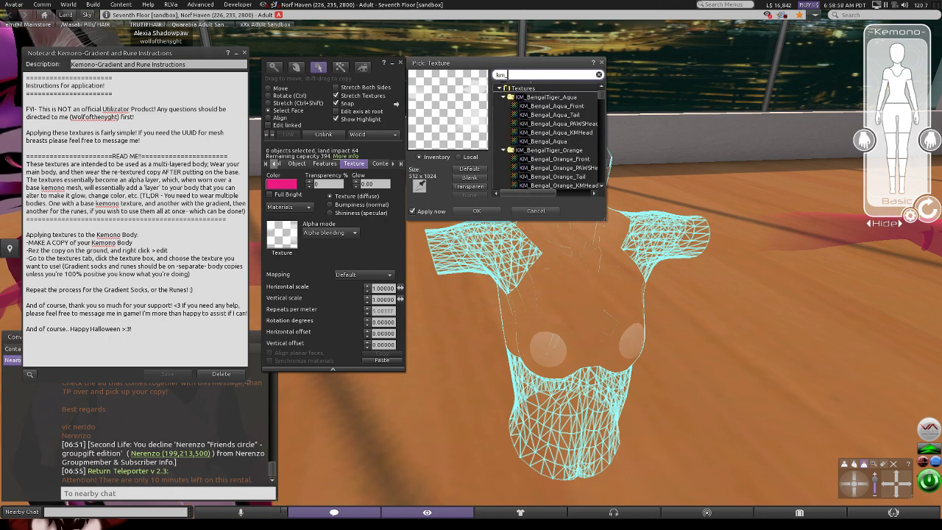
{"action": "left_click", "coordinate": [502, 89]}
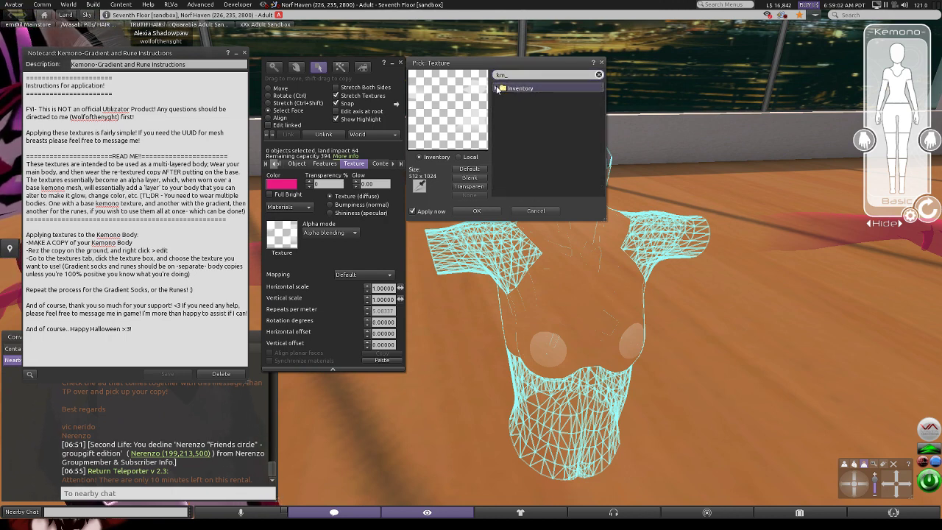
{"action": "left_click", "coordinate": [503, 89]}
{"action": "left_click", "coordinate": [500, 97]}
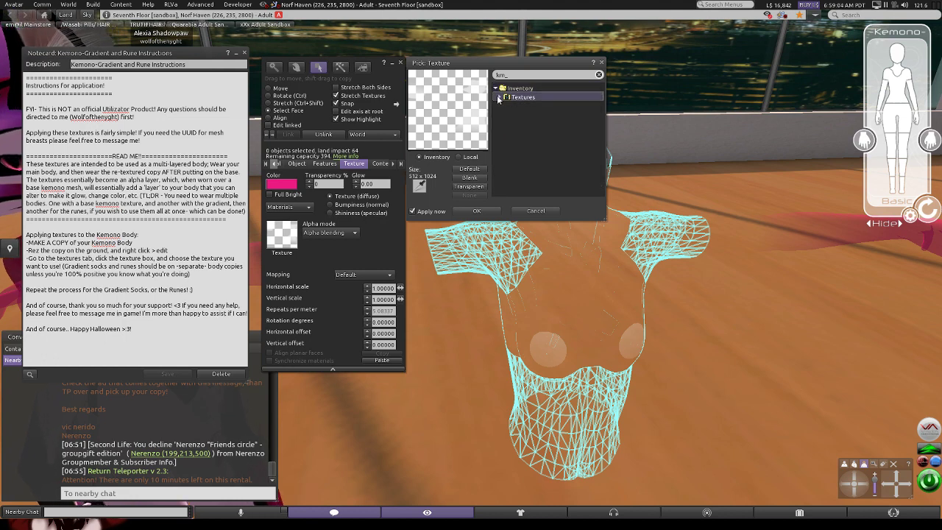
{"action": "left_click", "coordinate": [502, 98]}
{"action": "left_click", "coordinate": [599, 75]}
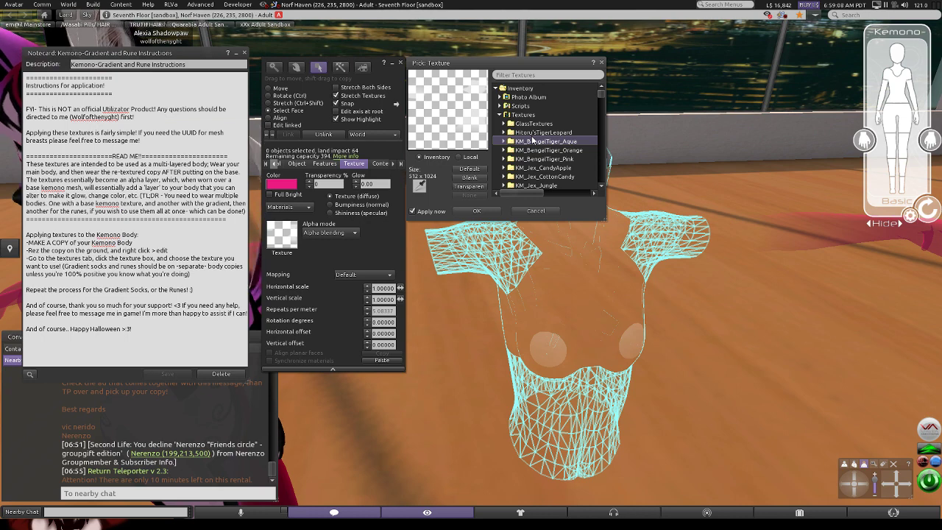
{"action": "scroll", "coordinate": [547, 153], "scroll_direction": "down", "scroll_amount": 6}
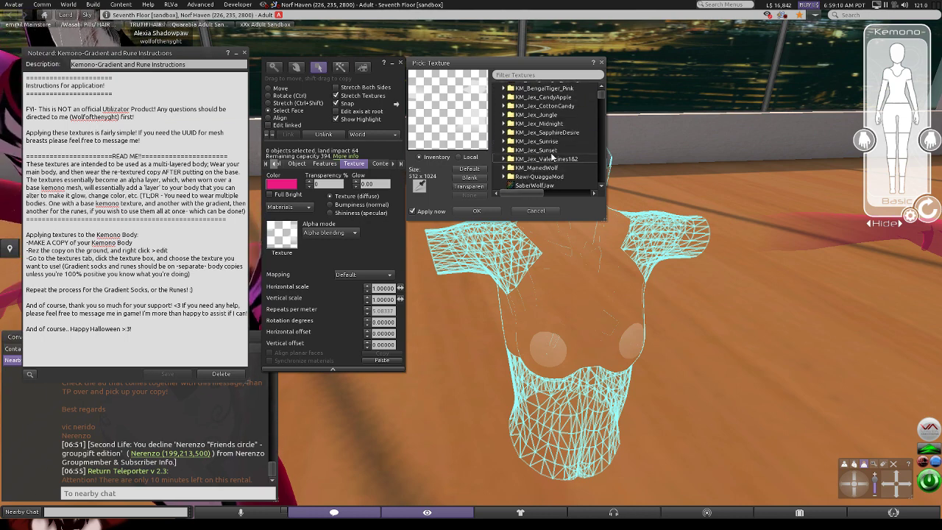
{"action": "scroll", "coordinate": [547, 157], "scroll_direction": "up", "scroll_amount": 6}
{"action": "left_click", "coordinate": [501, 115]}
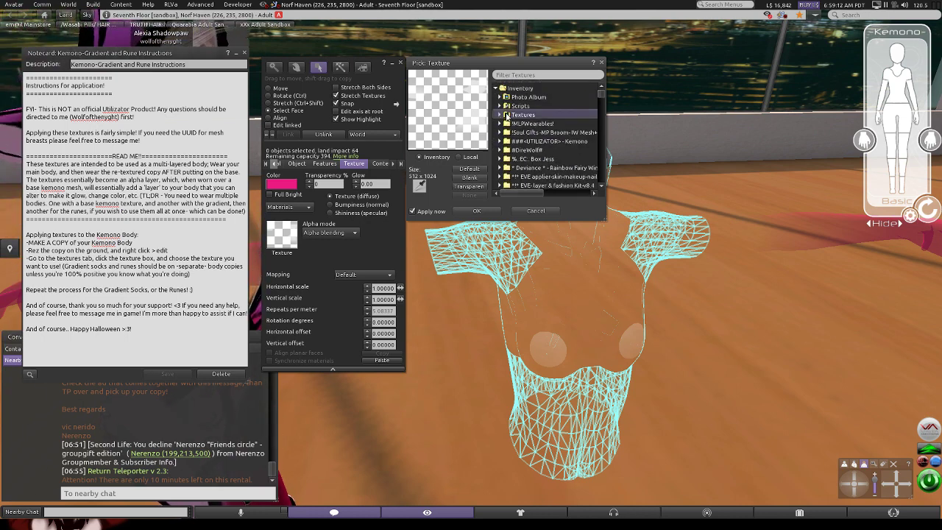
Apply the Kemono_RuneTattoos texture from the KM_GradientSocks&Runes folder to the selected chest faces.
{"action": "scroll", "coordinate": [528, 139], "scroll_direction": "down", "scroll_amount": 10}
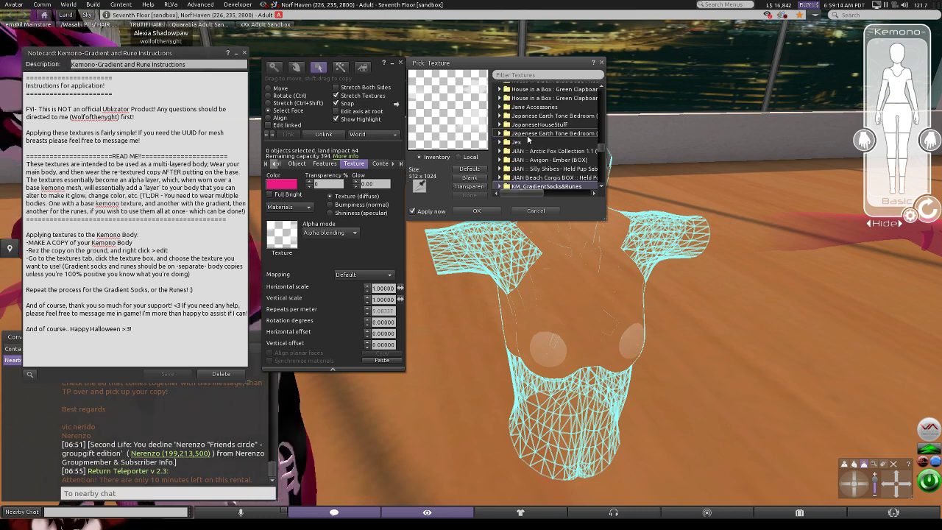
{"action": "double_click", "coordinate": [538, 148]}
{"action": "left_click", "coordinate": [546, 165]}
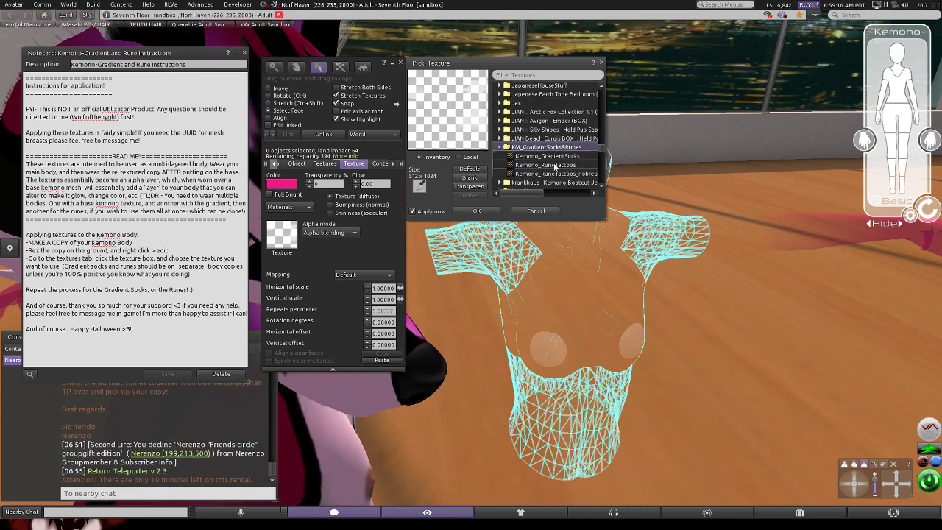
{"action": "left_click", "coordinate": [476, 210]}
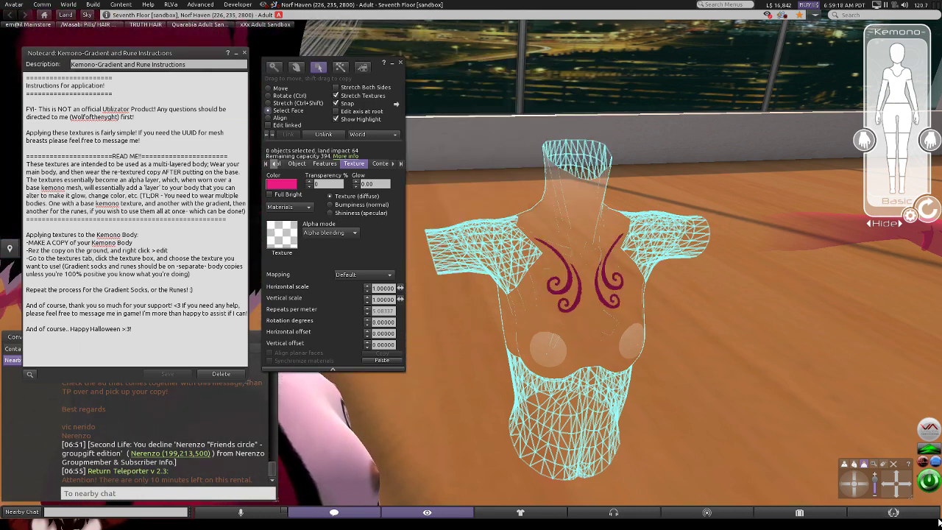
Compare the avatar with the rune placement on the body copy's chest, and stop editing the copy.
{"action": "left_click", "coordinate": [863, 484]}
{"action": "key", "text": "Escape"}
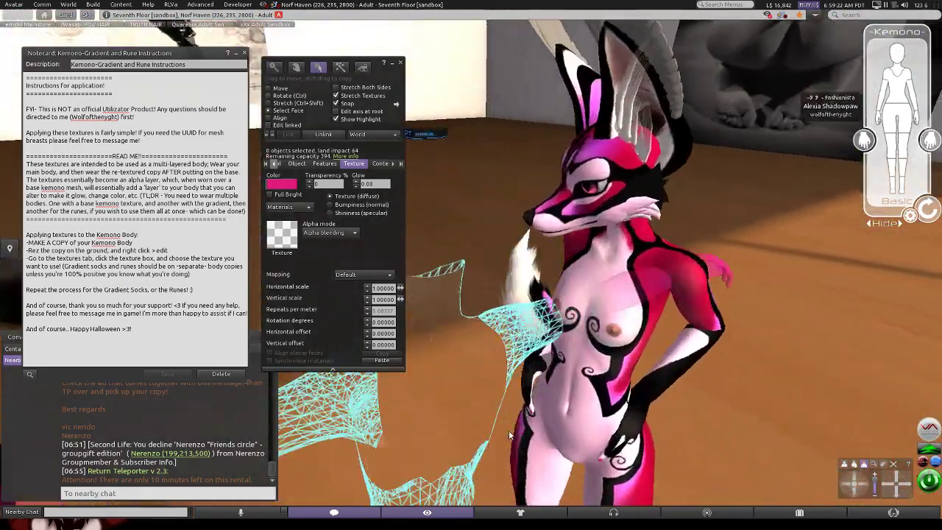
{"action": "left_click", "coordinate": [843, 486]}
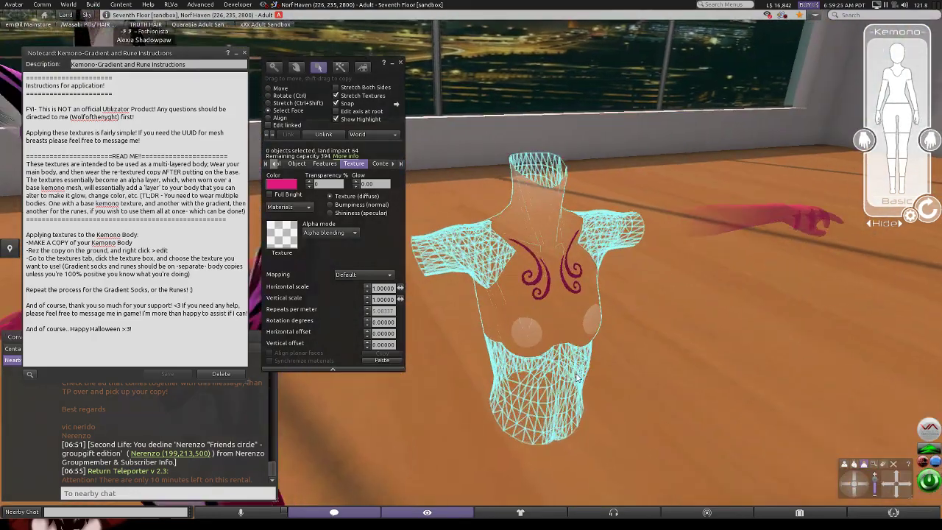
{"action": "scroll", "coordinate": [577, 377], "scroll_direction": "up", "scroll_amount": 1}
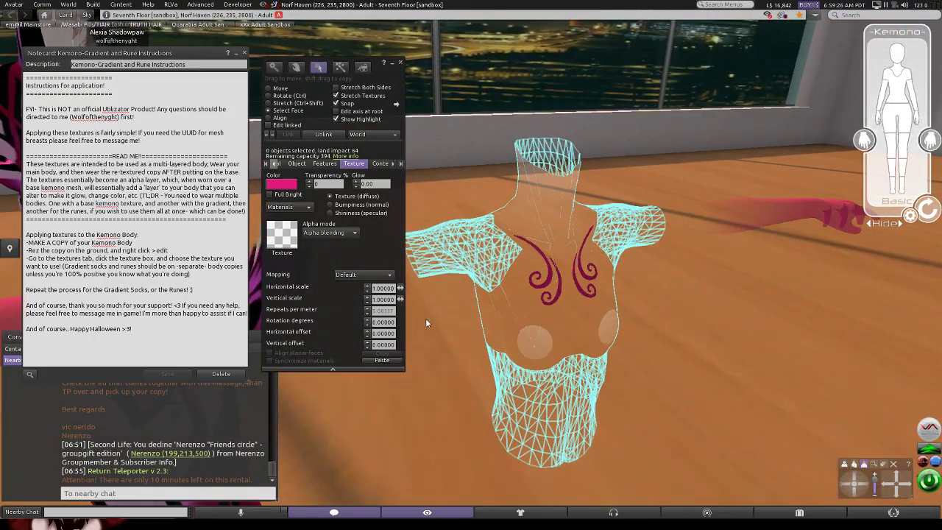
{"action": "left_click", "coordinate": [401, 62]}
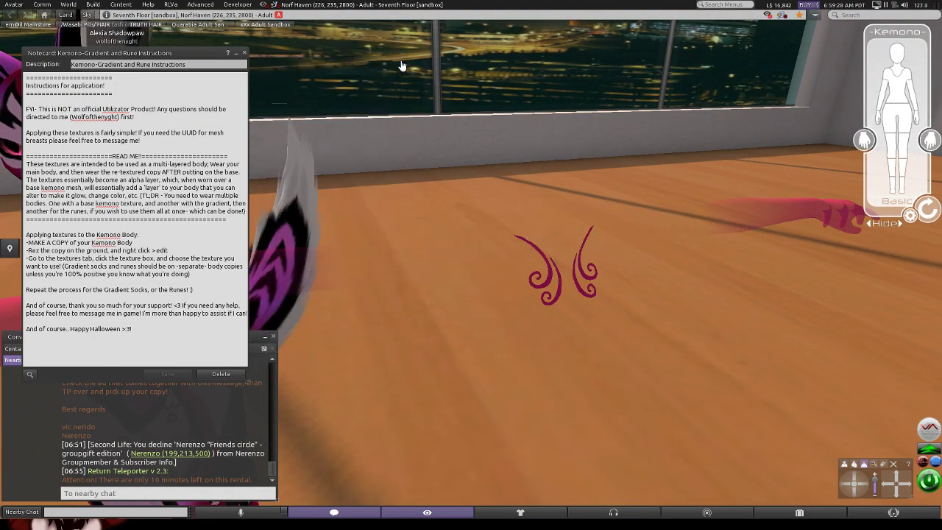
Copy the object name of the rune-textured body copy and take the copy back into inventory.
{"action": "right_click", "coordinate": [584, 294]}
{"action": "left_click", "coordinate": [599, 308]}
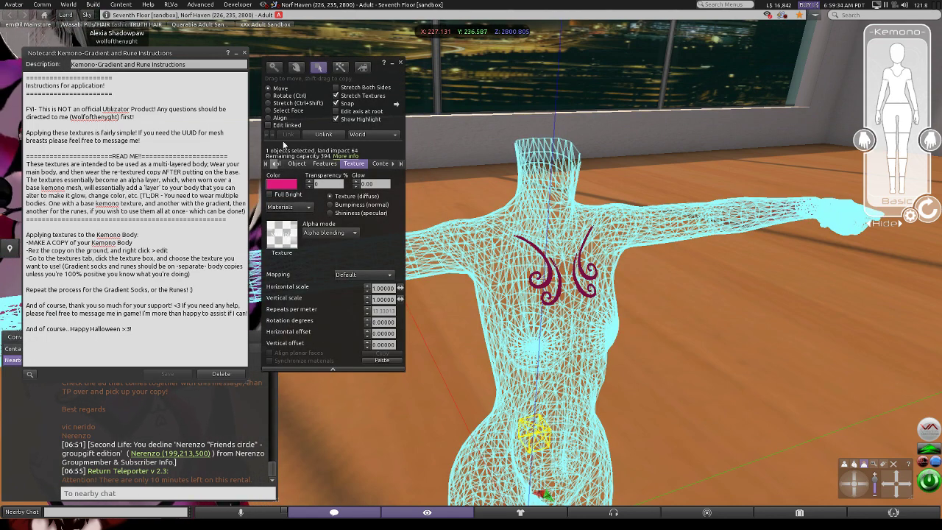
{"action": "left_click", "coordinate": [268, 163]}
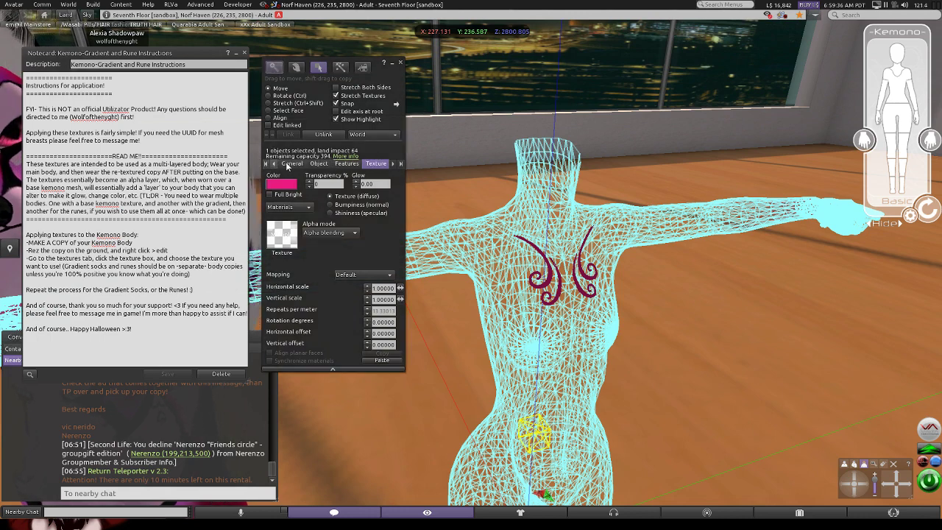
{"action": "left_click", "coordinate": [287, 162]}
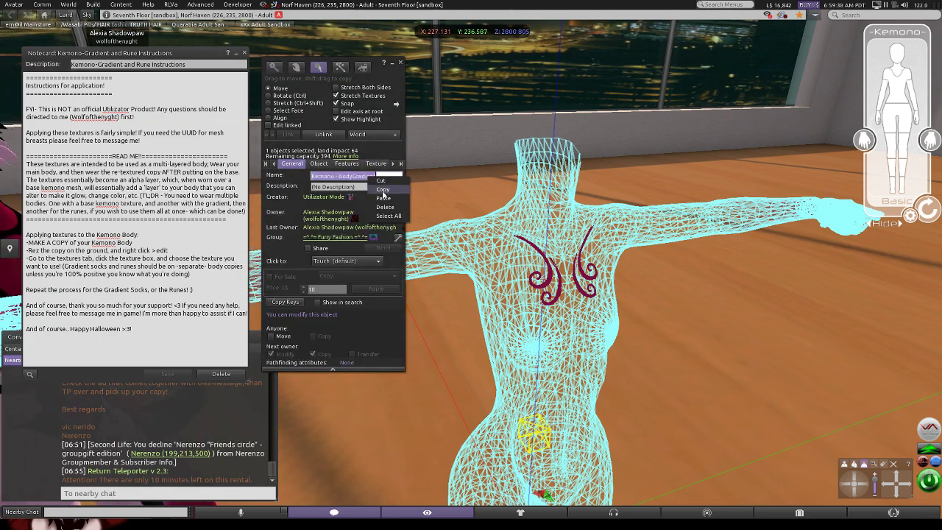
{"action": "left_click", "coordinate": [400, 63]}
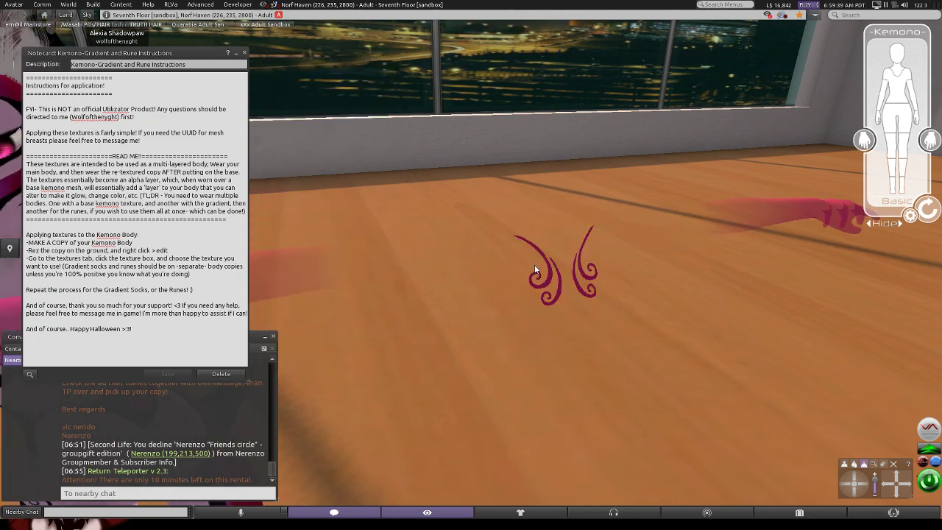
{"action": "right_click", "coordinate": [825, 211]}
{"action": "left_click", "coordinate": [793, 212]}
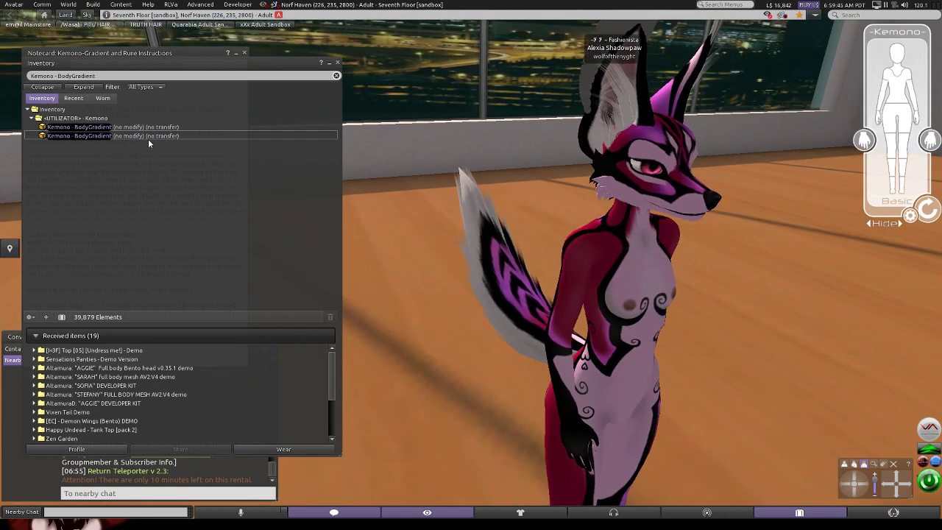
Try the second Kemono - BodyGradient item as an added layer on the avatar, and detach it.
{"action": "right_click", "coordinate": [148, 138]}
{"action": "left_click", "coordinate": [174, 270]}
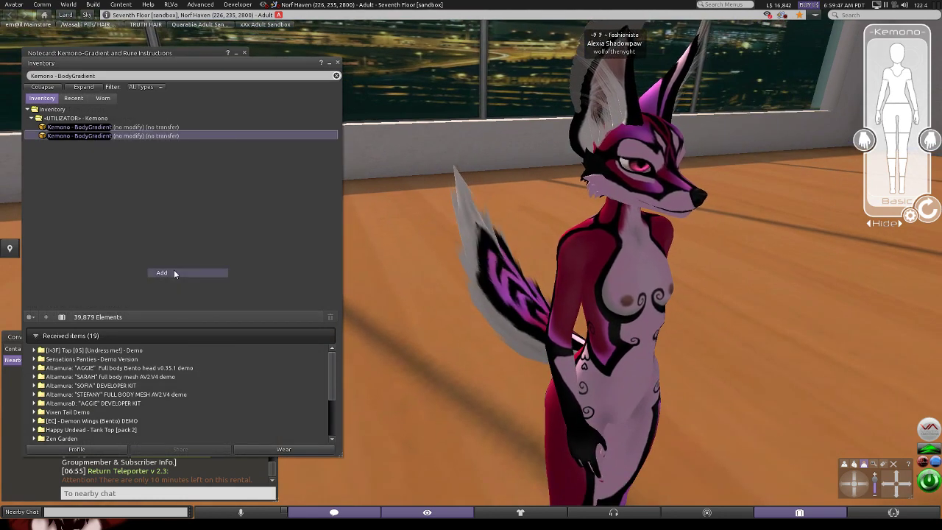
{"action": "right_click", "coordinate": [98, 145]}
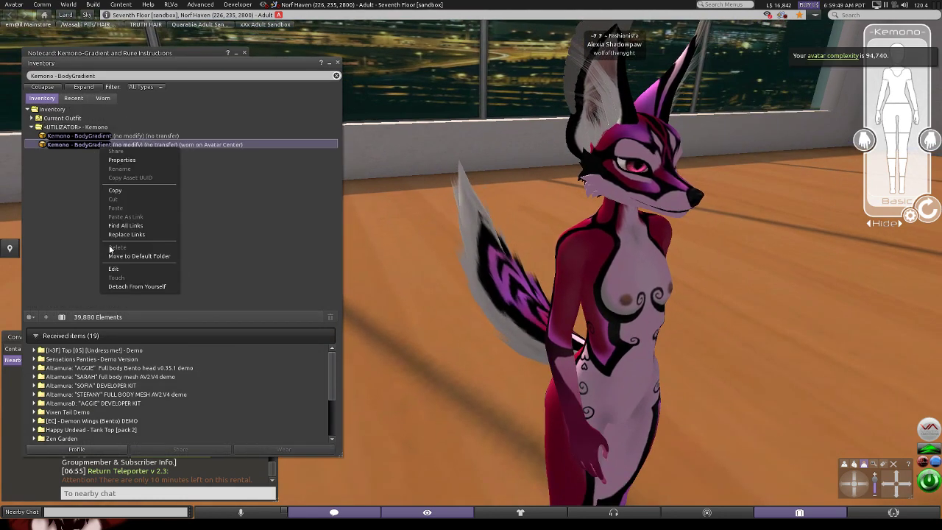
{"action": "left_click", "coordinate": [132, 286]}
Add the first Kemono - BodyGradient item to the avatar as a layer and check the chest runes from the front.
{"action": "right_click", "coordinate": [144, 136]}
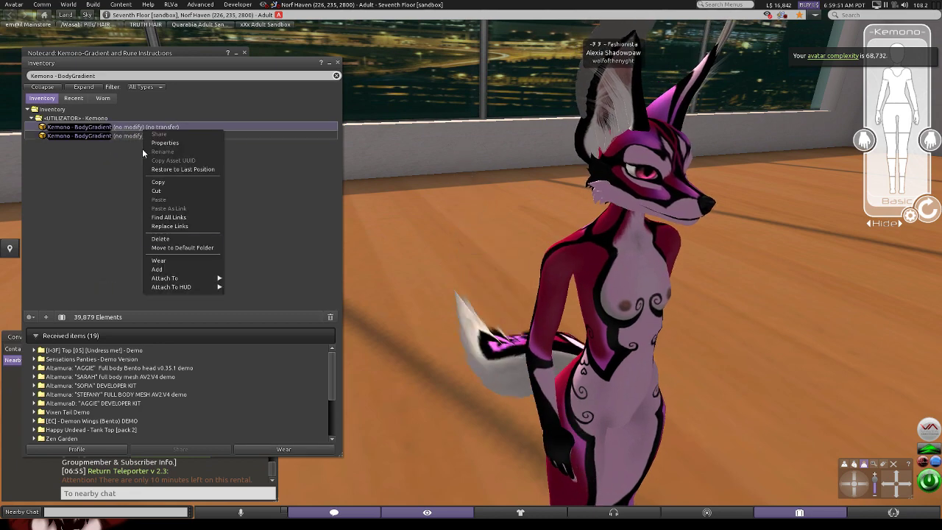
{"action": "left_click", "coordinate": [177, 270]}
{"action": "left_click", "coordinate": [864, 483]}
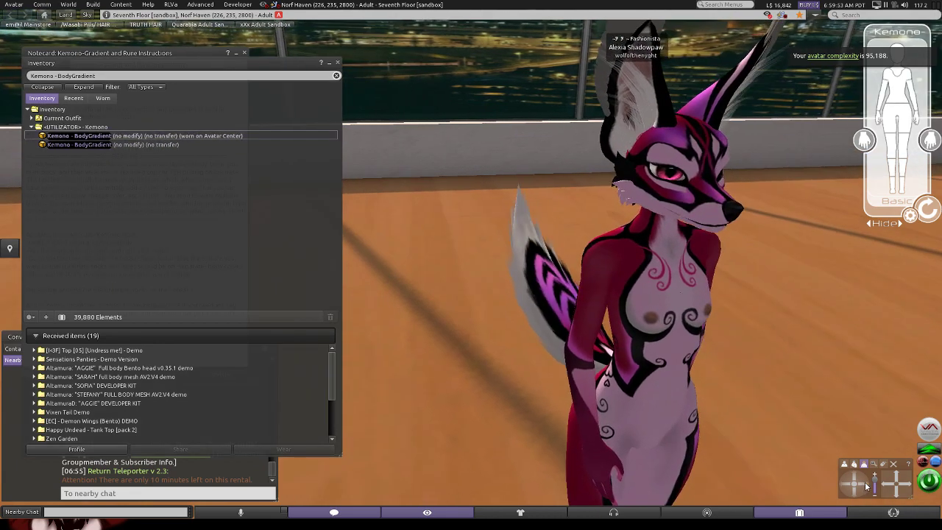
{"action": "left_click_drag", "start_coordinate": [897, 482], "coordinate": [901, 495]}
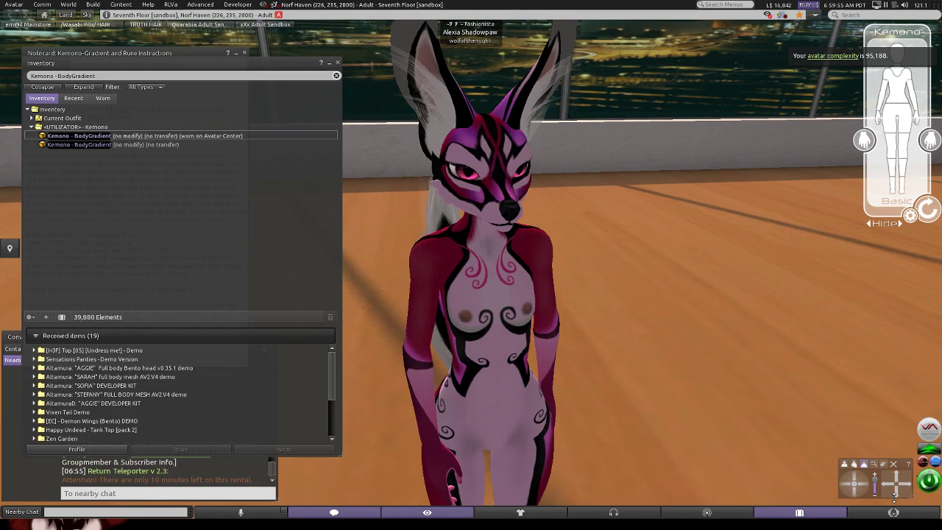
{"action": "left_click", "coordinate": [887, 484]}
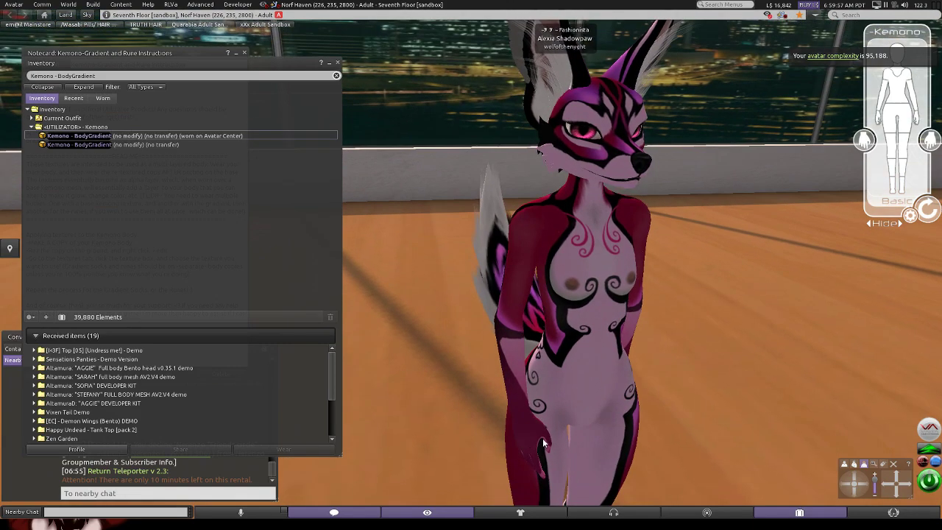
Open the worn Kemono - BodyGradient layer for editing, review its contents and its texture, color and glow settings, and stop editing.
{"action": "right_click", "coordinate": [175, 137]}
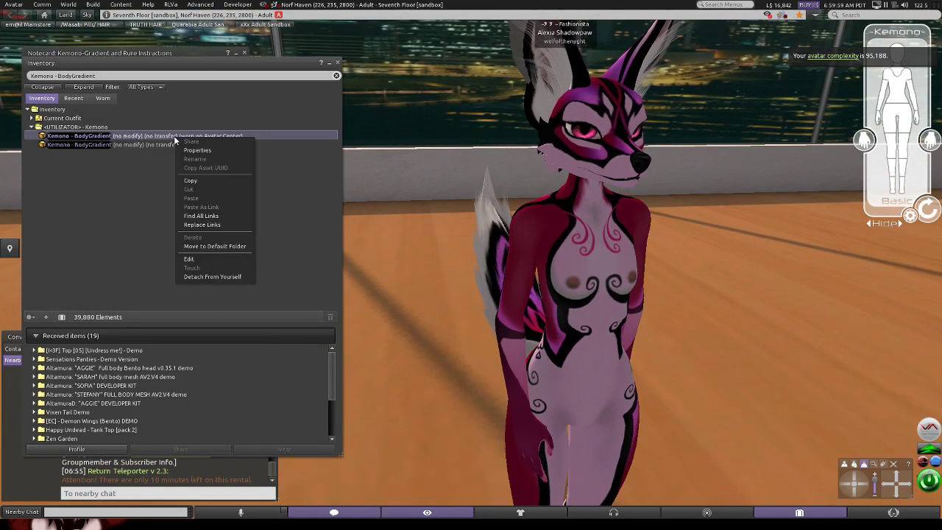
{"action": "left_click", "coordinate": [190, 259]}
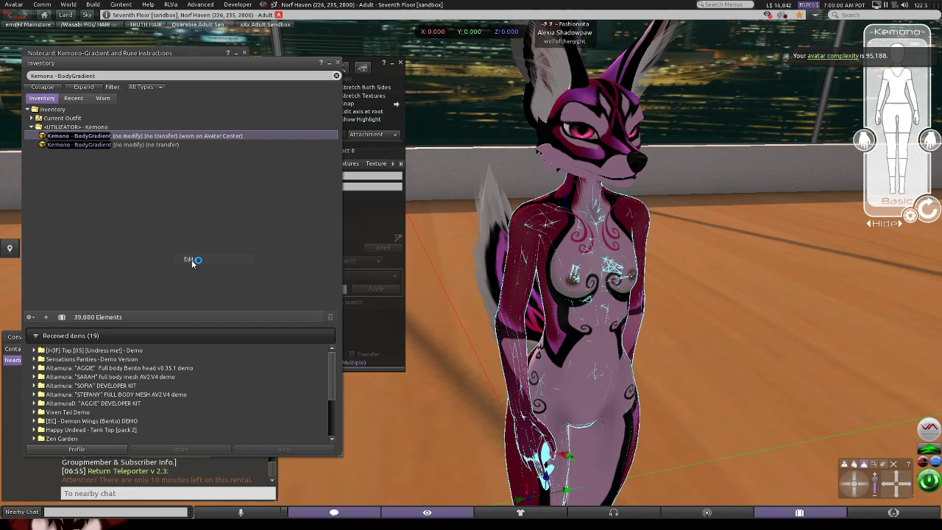
{"action": "left_click", "coordinate": [403, 89]}
{"action": "left_click", "coordinate": [374, 163]}
{"action": "left_click", "coordinate": [392, 163]}
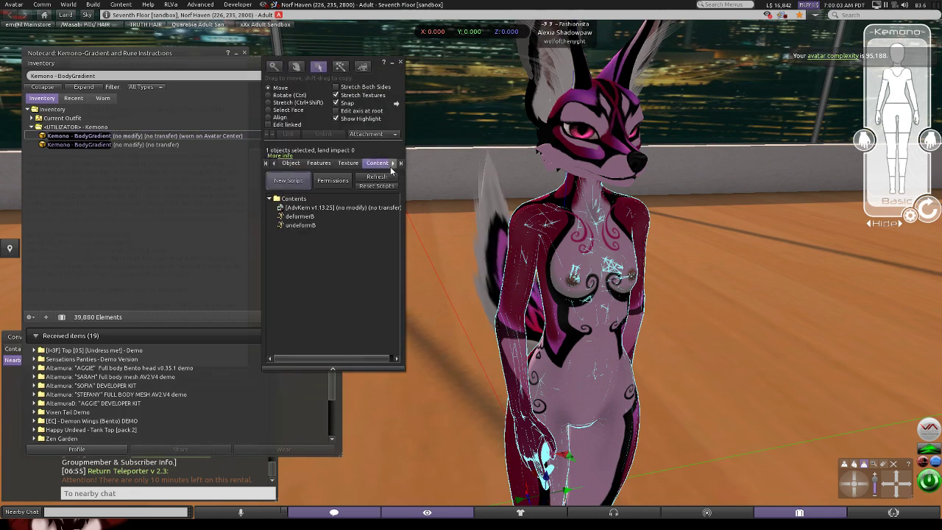
{"action": "left_click", "coordinate": [349, 164]}
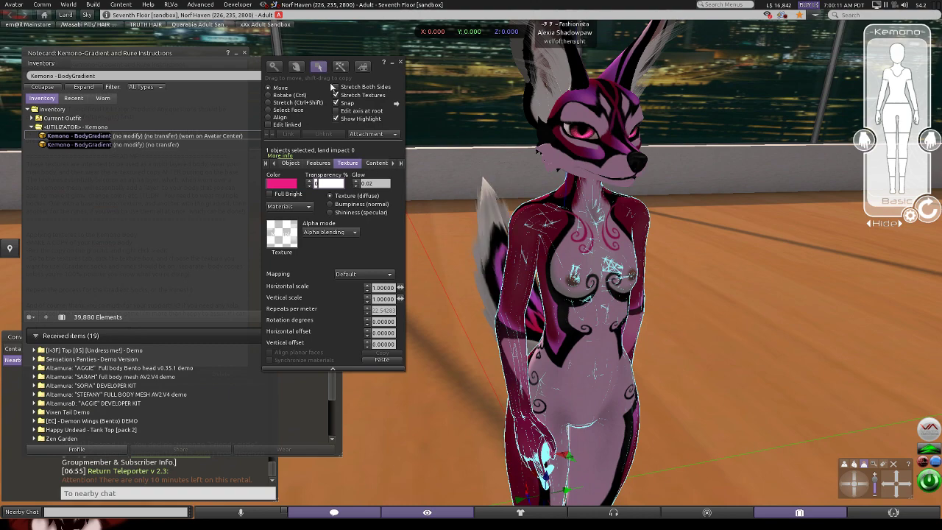
{"action": "left_click", "coordinate": [401, 62]}
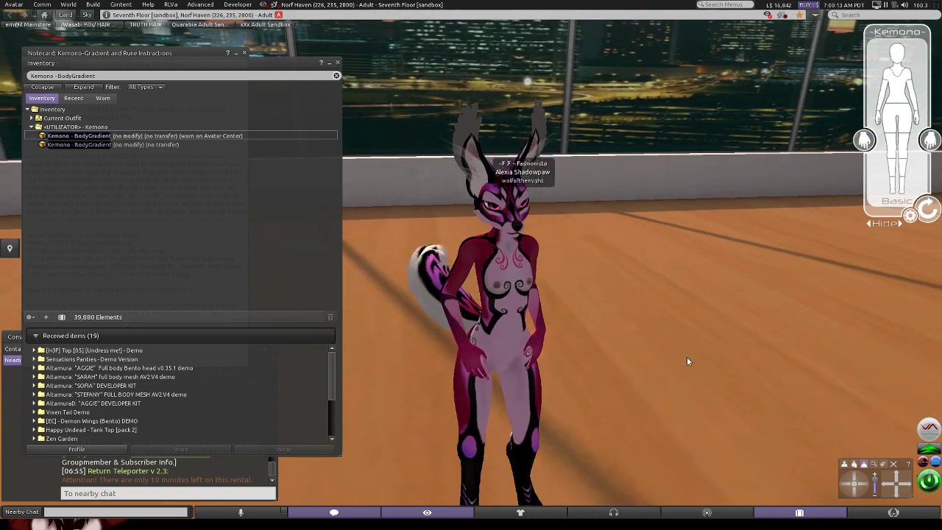
Clear the inventory search filter and inspect the worn rune layer on the avatar up close.
{"action": "scroll", "coordinate": [575, 445], "scroll_direction": "up", "scroll_amount": 3}
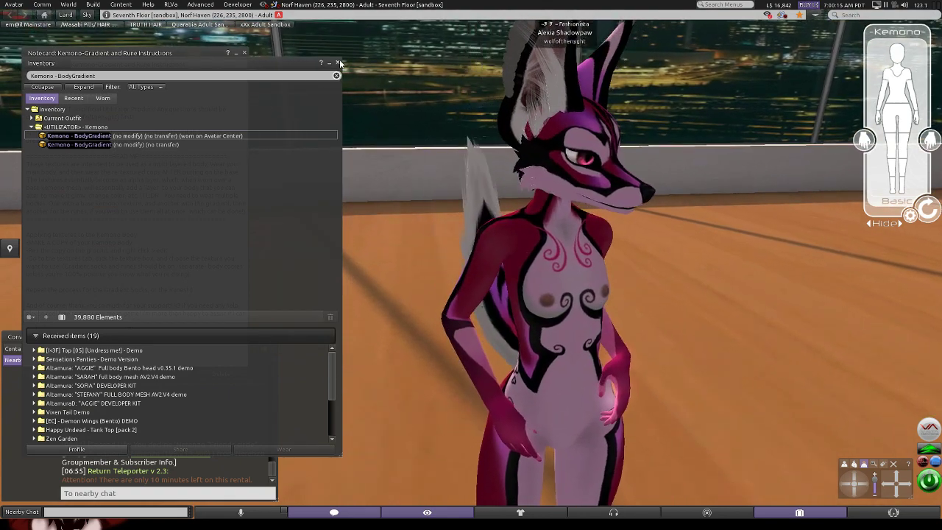
{"action": "left_click", "coordinate": [336, 75]}
{"action": "scroll", "coordinate": [349, 226], "scroll_direction": "down", "scroll_amount": 3}
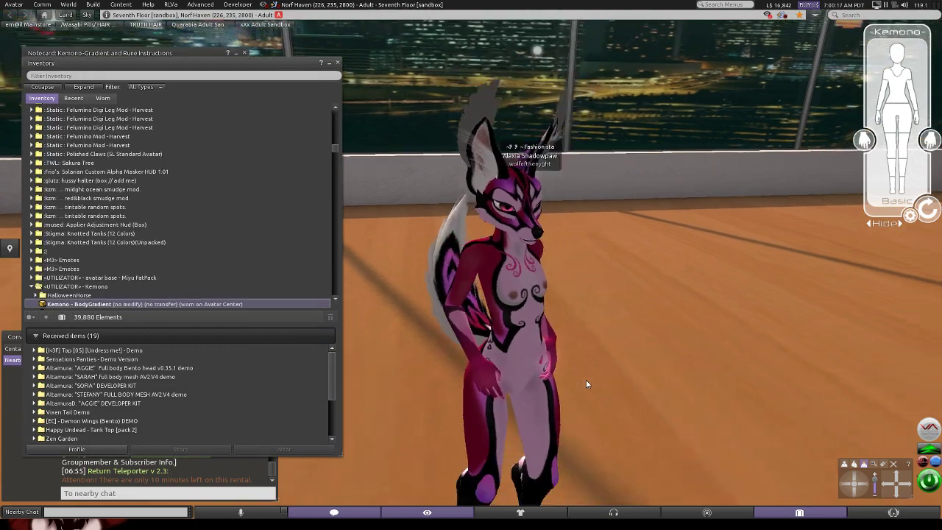
{"action": "scroll", "coordinate": [459, 375], "scroll_direction": "up", "scroll_amount": 4}
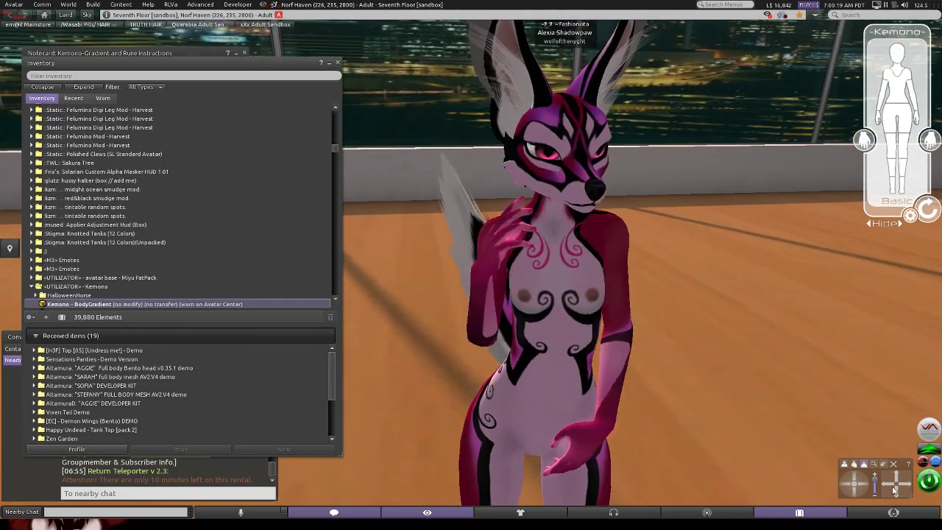
{"action": "left_click", "coordinate": [893, 498]}
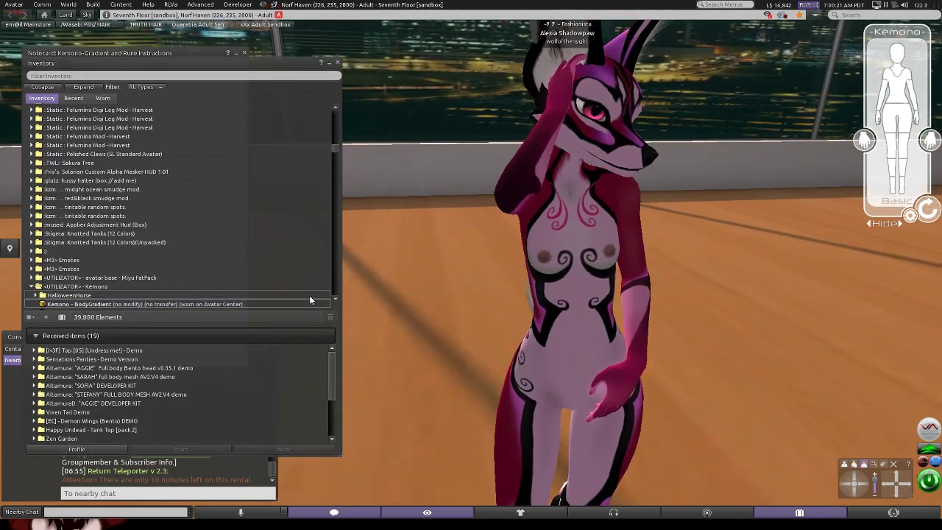
Close the inventory and the Kemono-Gradient and Rune Instructions notecard, and open the list of saved outfits.
{"action": "left_click", "coordinate": [337, 63]}
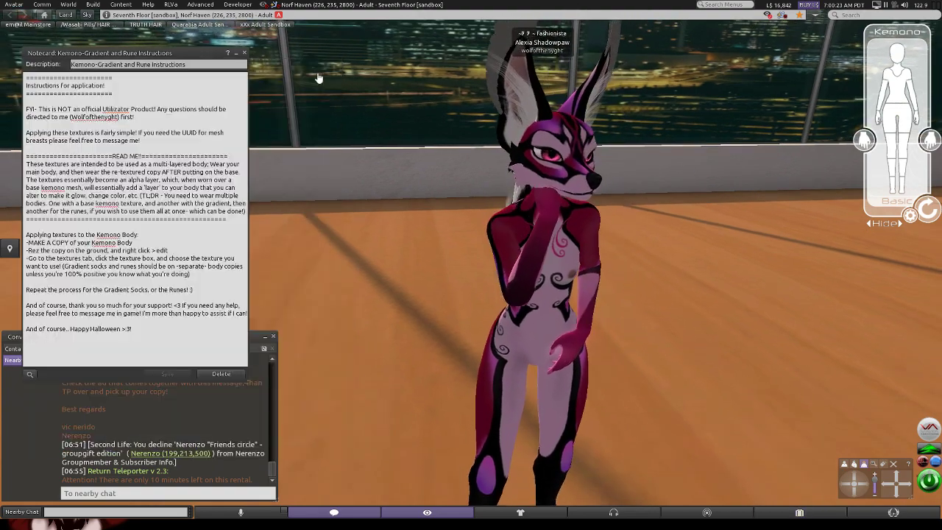
{"action": "left_click", "coordinate": [246, 53]}
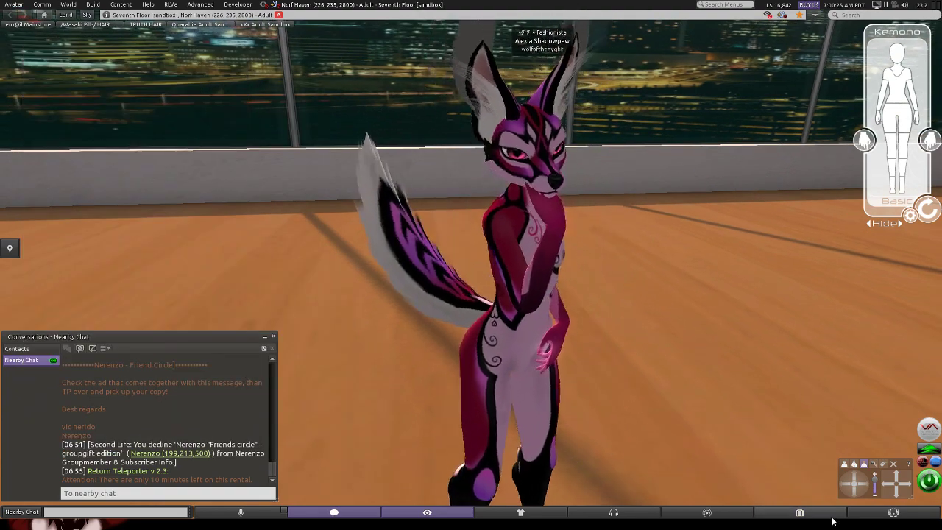
{"action": "key", "text": "ctrl+i"}
{"action": "scroll", "coordinate": [136, 290], "scroll_direction": "down", "scroll_amount": 4}
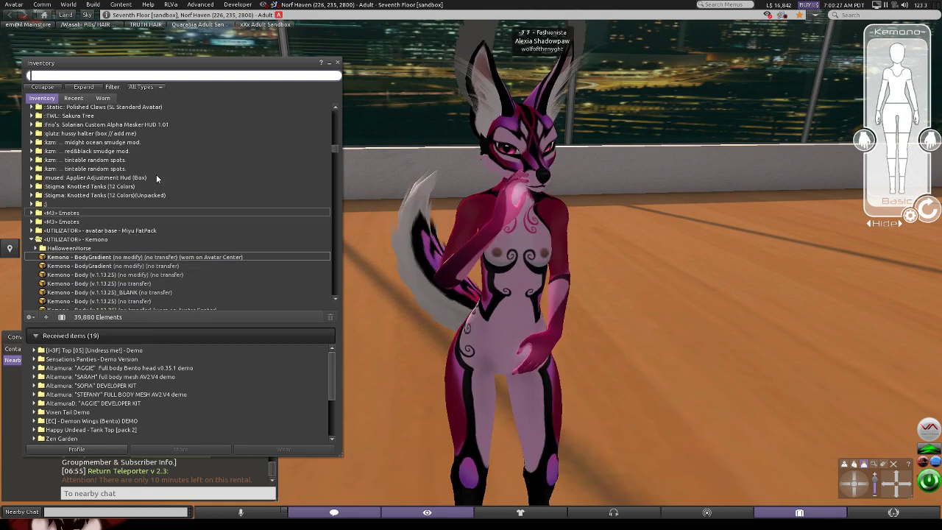
{"action": "key", "text": "ctrl+i"}
{"action": "left_click", "coordinate": [520, 512]}
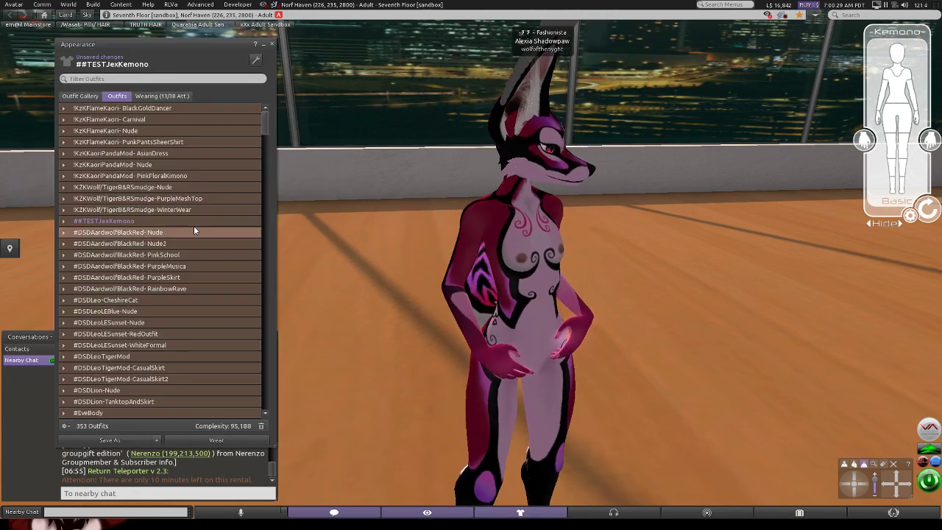